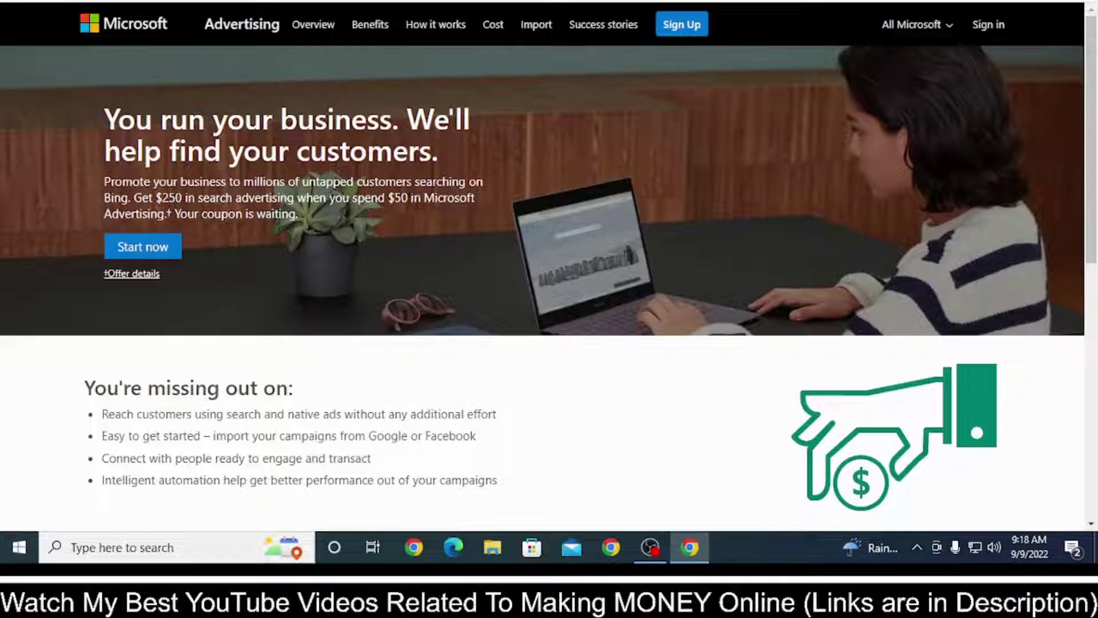
# Step: Highlight and deselect the $250 offer text, then return to the 'microsoft ads coupon' search results
pyautogui.moveTo(409, 197); pyautogui.dragTo(156, 198)
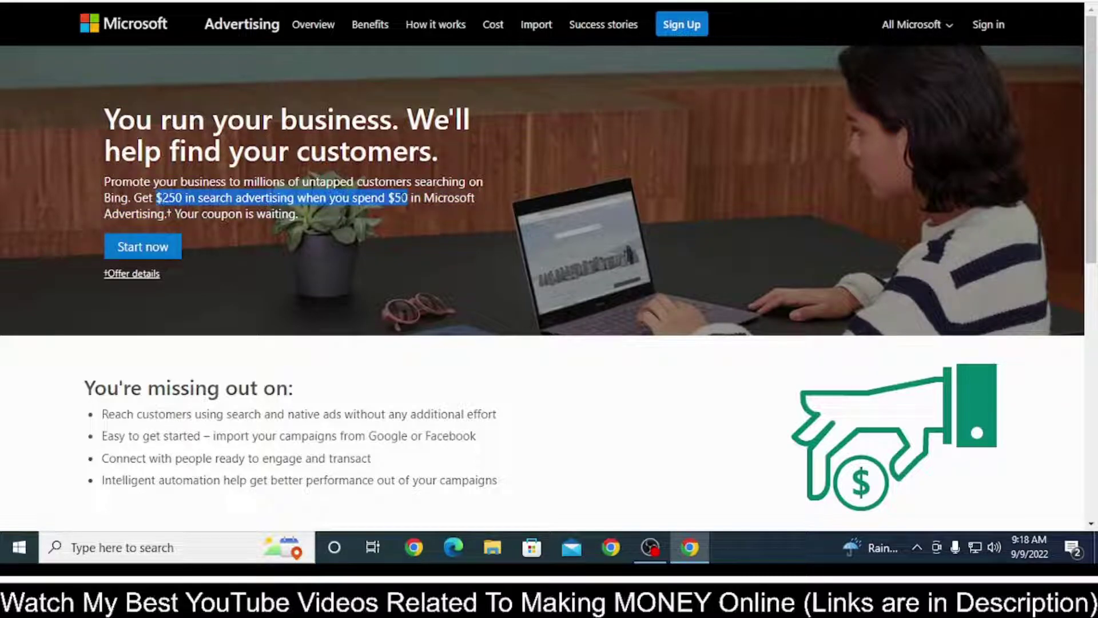
pyautogui.click(401, 193)
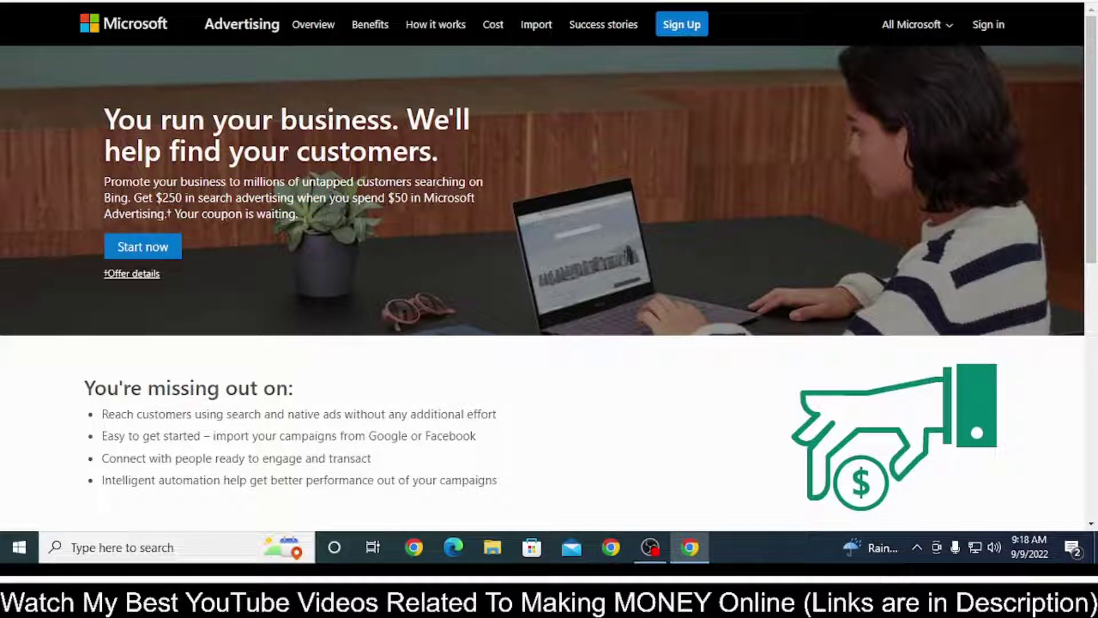
pyautogui.moveTo(182, 197); pyautogui.dragTo(156, 197)
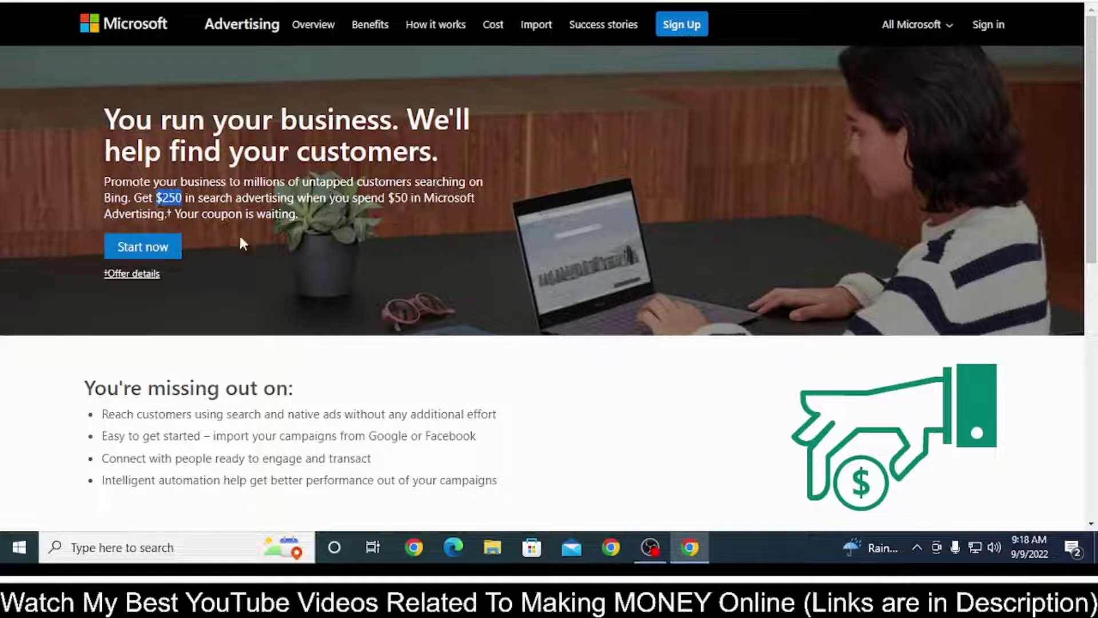
pyautogui.click(414, 234)
pyautogui.hotkey('alt', 'Left')
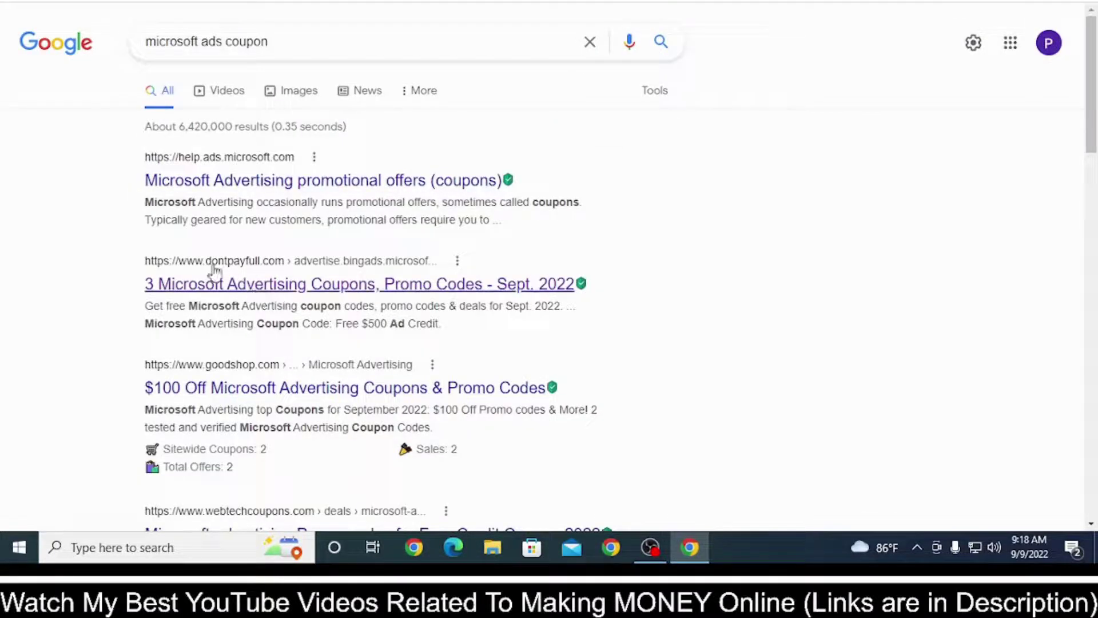
# Step: Open the dontpayfull coupon result and claim the $250-for-$50 Microsoft Advertising deal
pyautogui.click(217, 273)
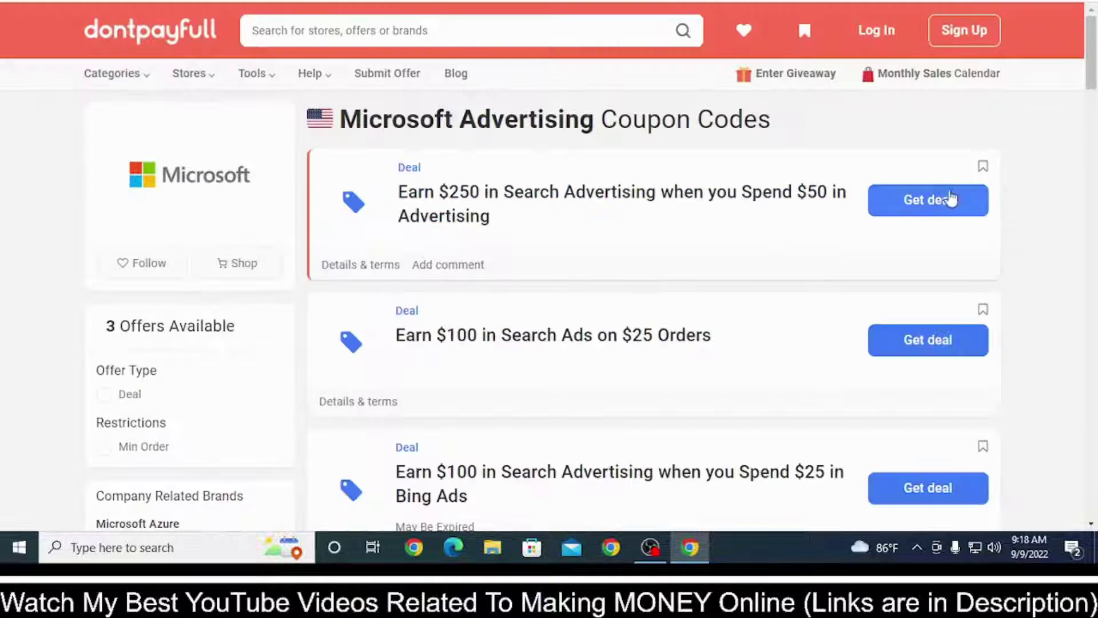
pyautogui.click(949, 201)
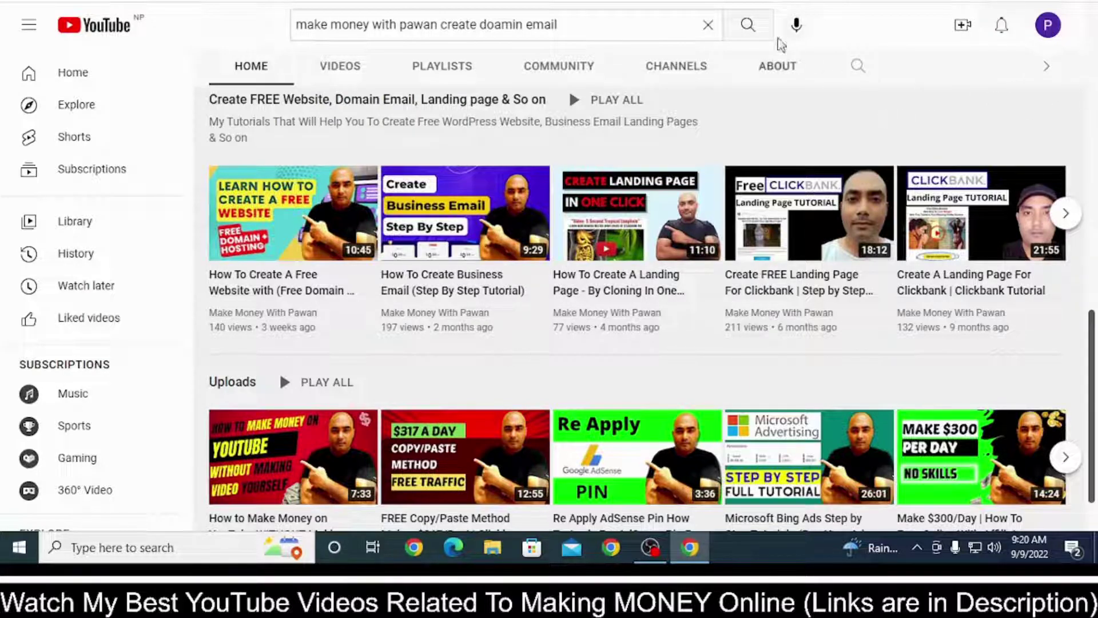
# Step: Switch back to the Microsoft Advertising landing page tab
pyautogui.click(778, 2)
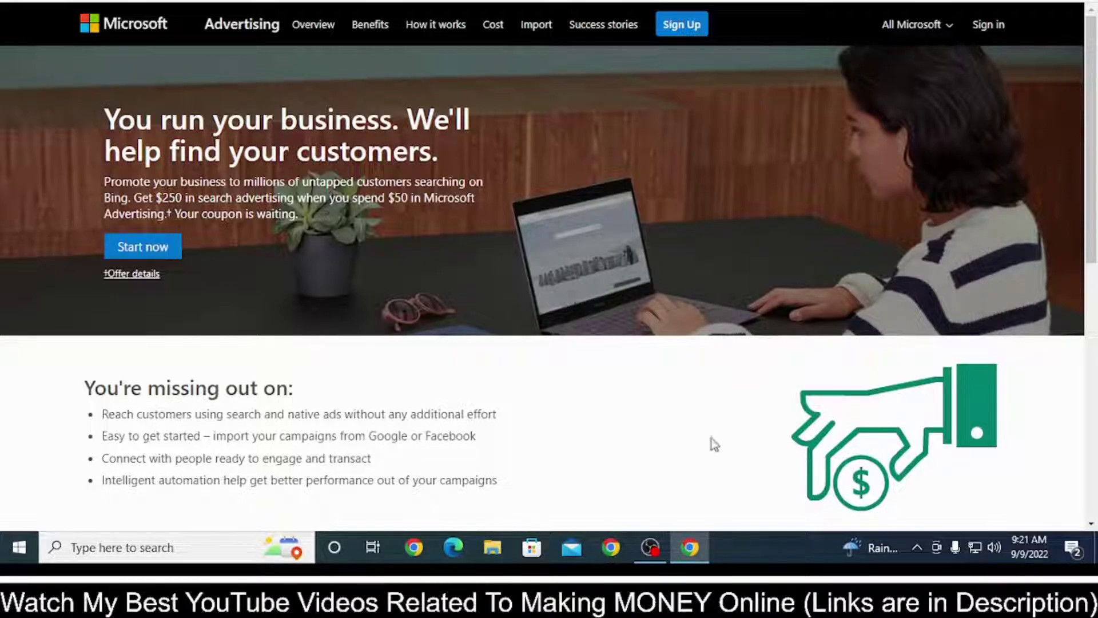
# Step: Minimize Chrome to the desktop, then restore the Microsoft Advertising window
pyautogui.click(689, 549)
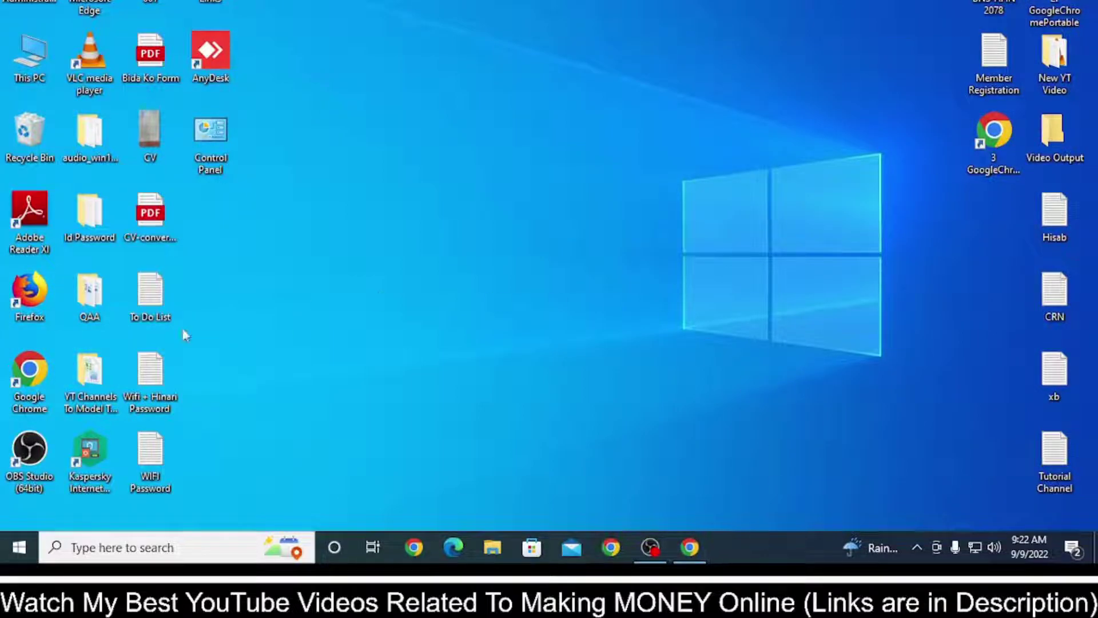
pyautogui.click(689, 547)
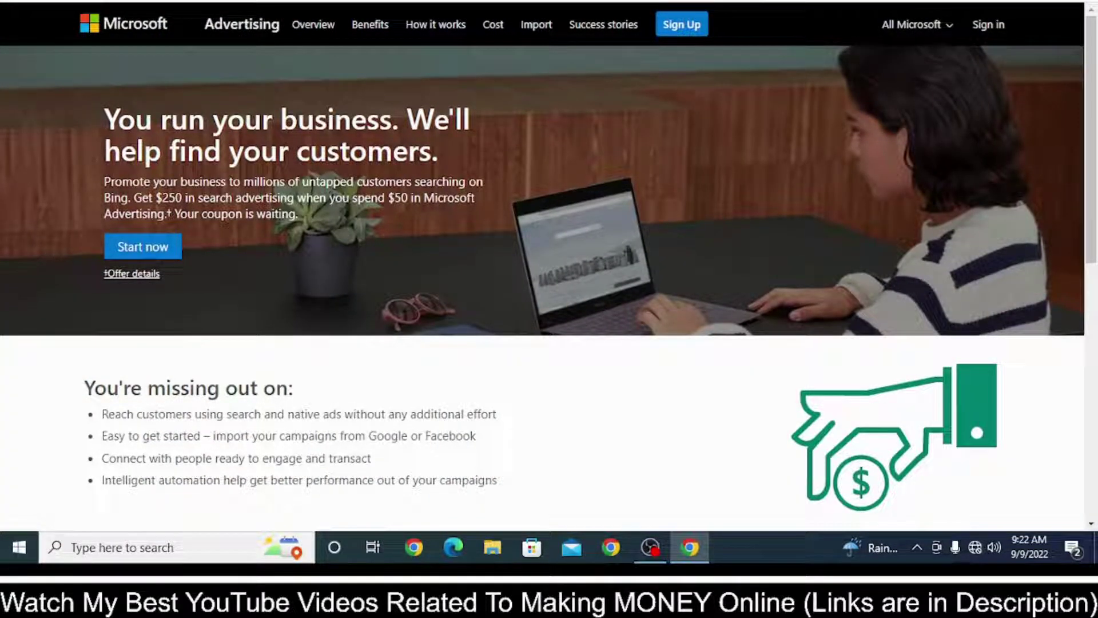
# Step: Open the PortableApps.com Google Chrome Portable result and scroll through its page
pyautogui.hotkey('alt', 'Left')
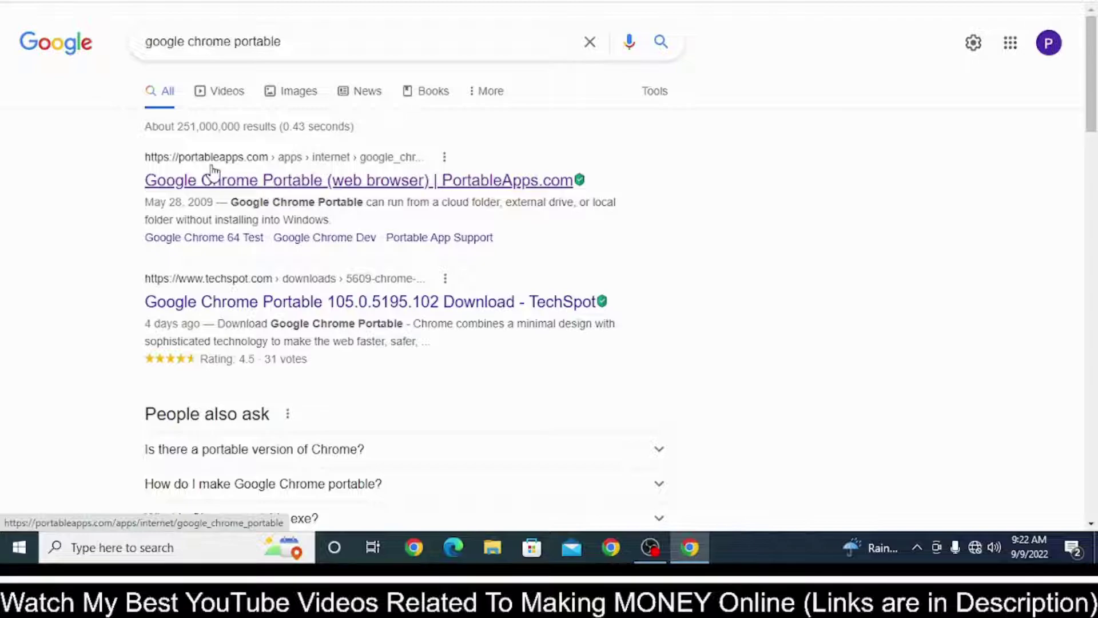
pyautogui.click(297, 172)
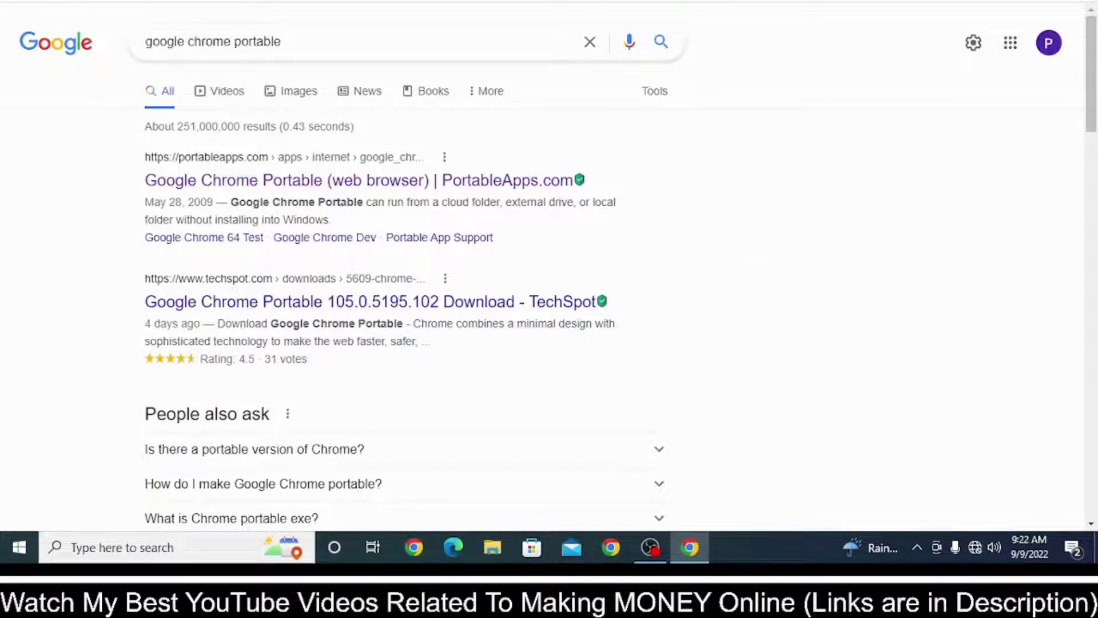
pyautogui.scroll(-1, 649, 361)
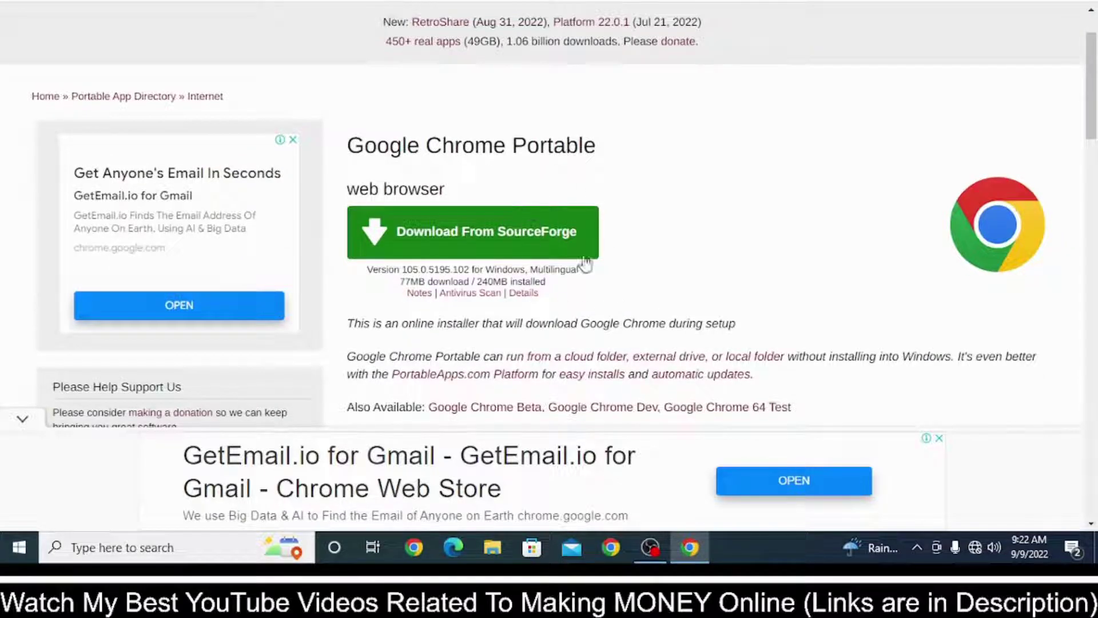
pyautogui.scroll(1, 841, 297)
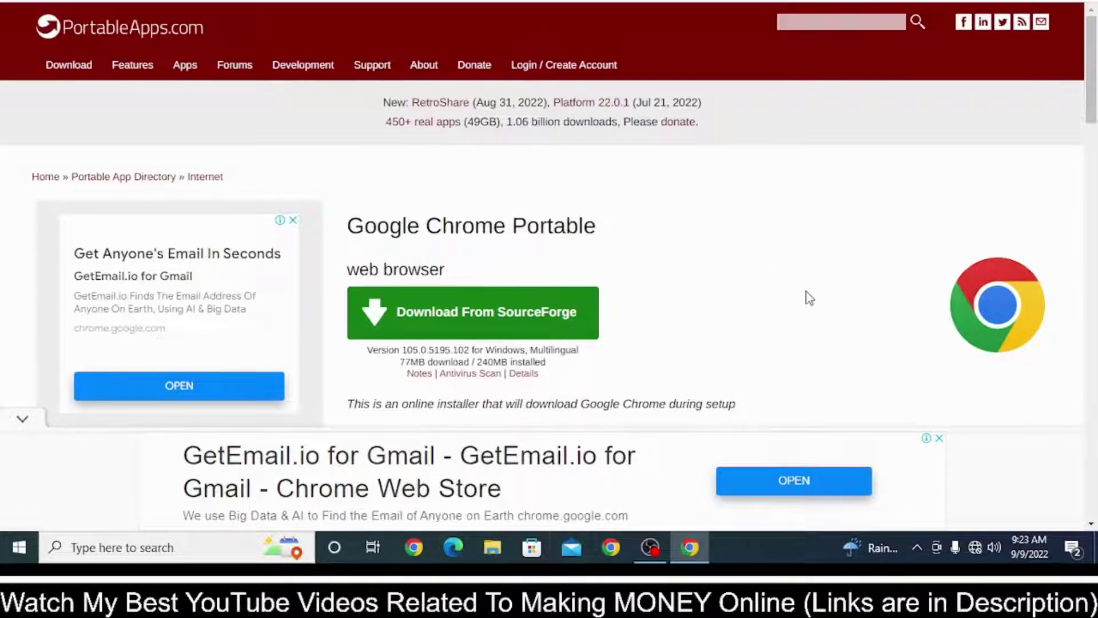
pyautogui.scroll(-2, 809, 297)
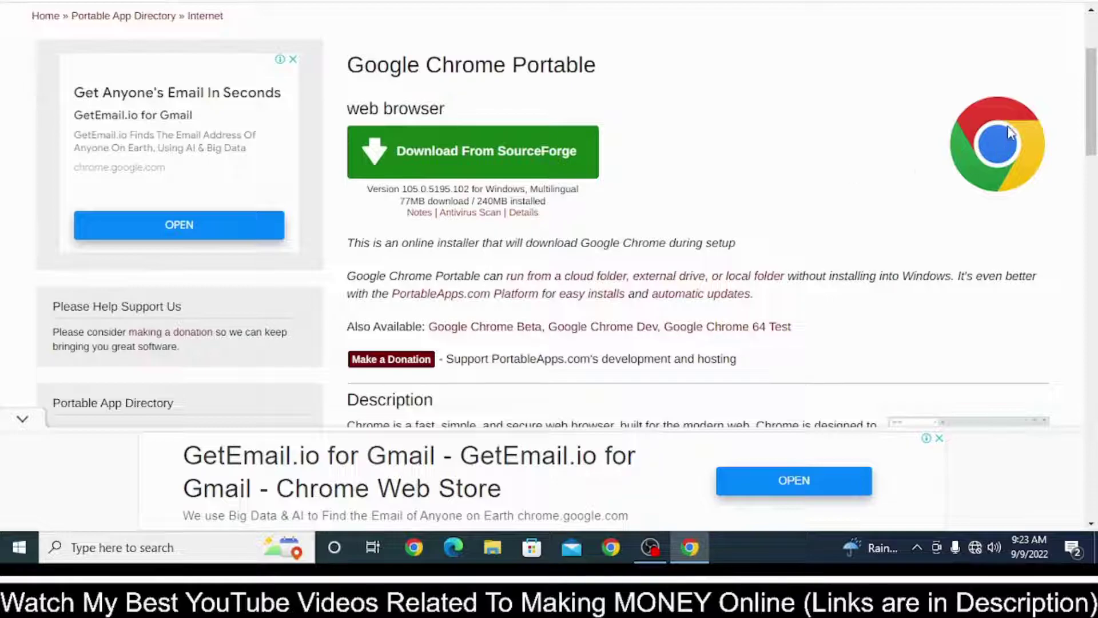
pyautogui.scroll(2, 792, 178)
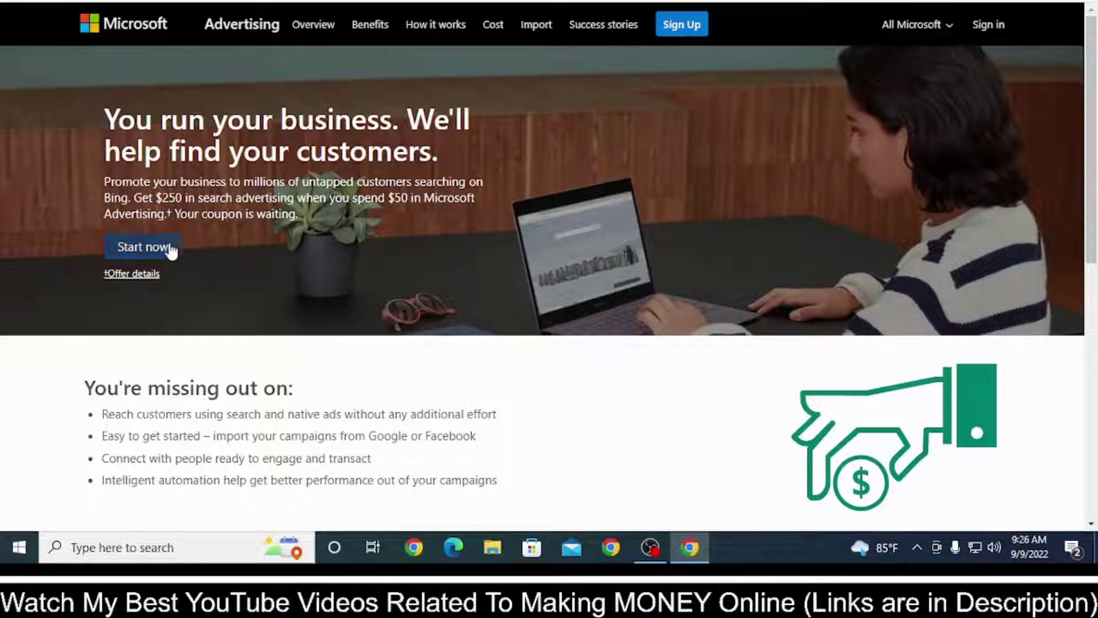
# Step: Start sign-up with the pasted e-mail address and choose to create a new account
pyautogui.click(170, 249)
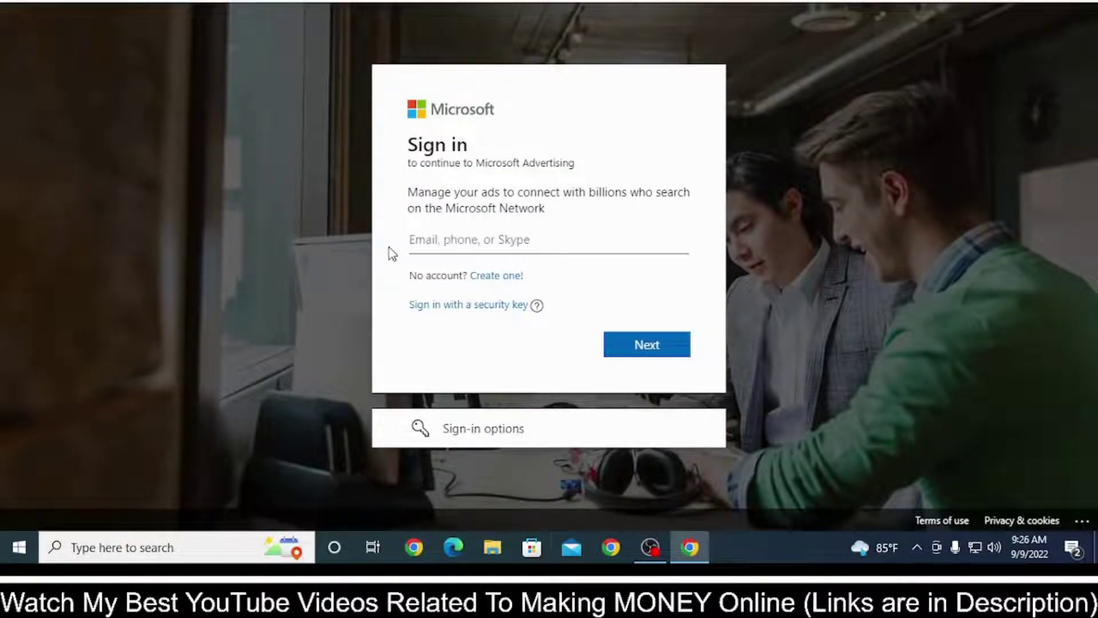
pyautogui.hotkey('ctrl', 'v')
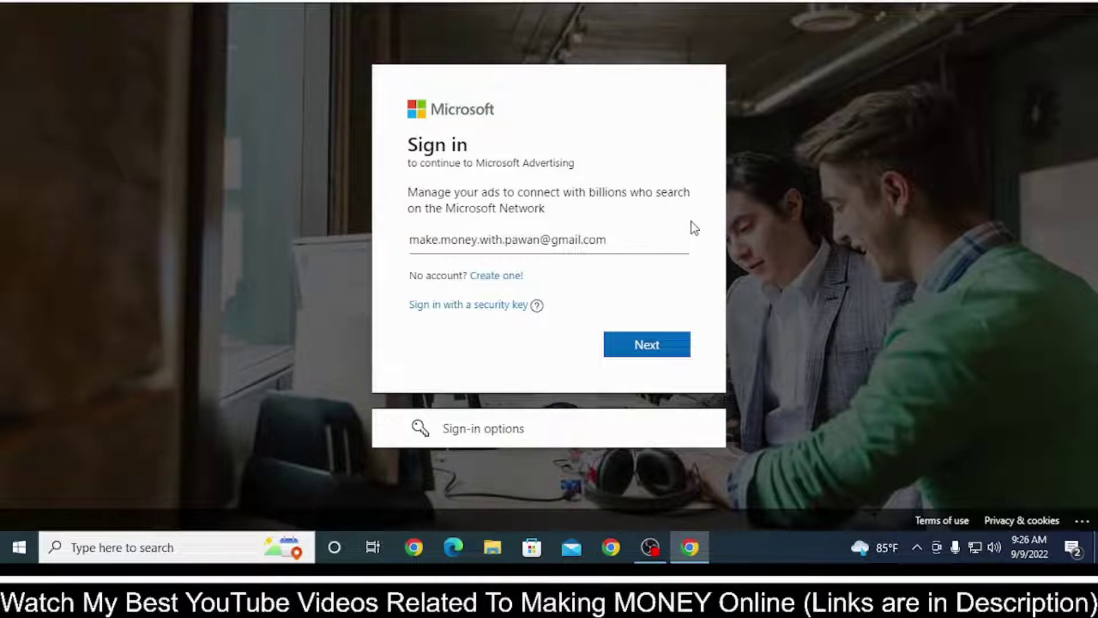
pyautogui.click(668, 350)
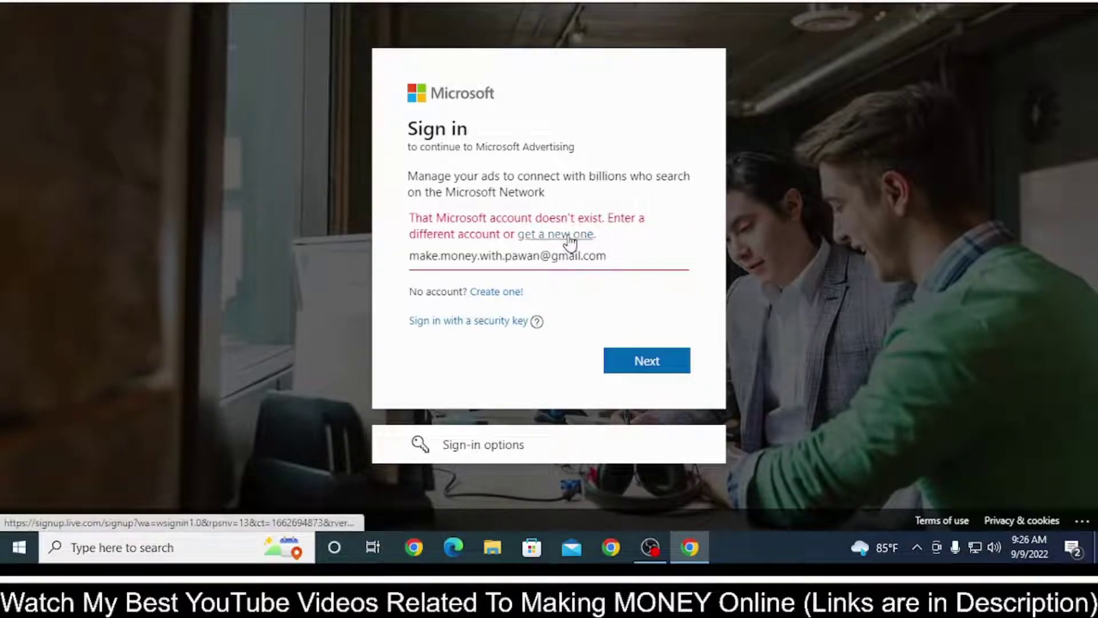
pyautogui.click(570, 239)
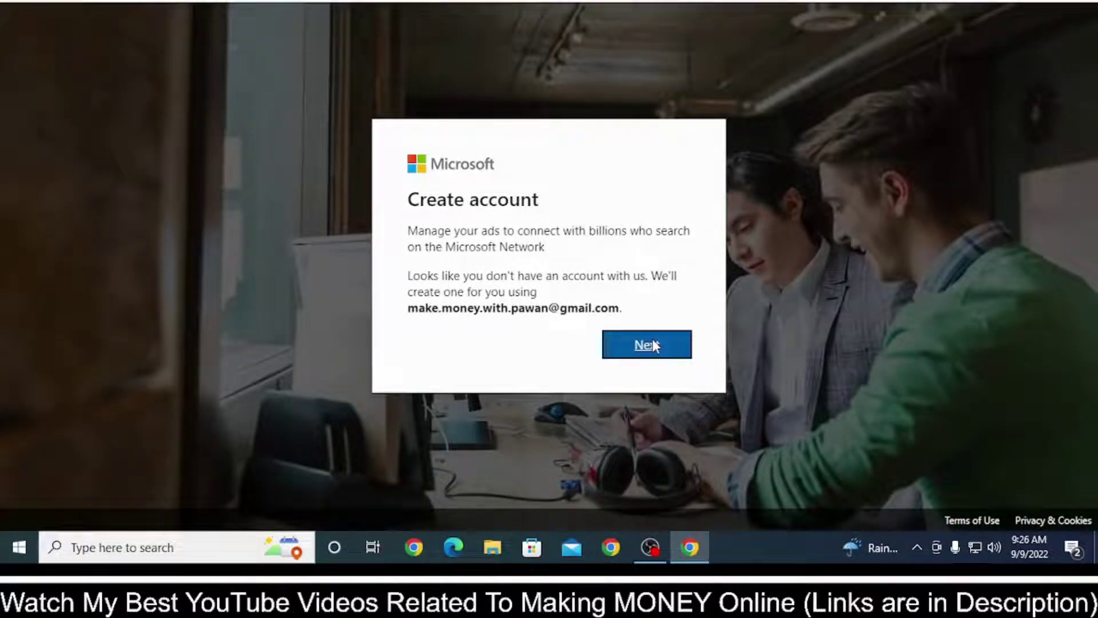
# Step: Confirm account creation, paste the new password, and save it in Chrome
pyautogui.click(653, 344)
pyautogui.write('M')
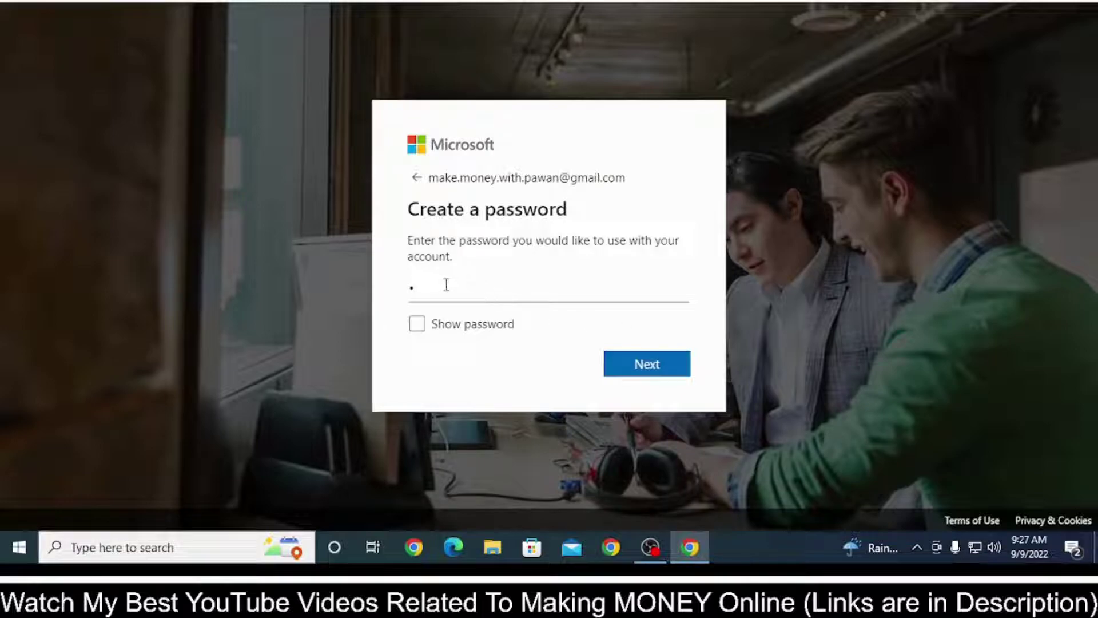
pyautogui.press('BackSpace')
pyautogui.hotkey('ctrl', 'v')
pyautogui.click(647, 366)
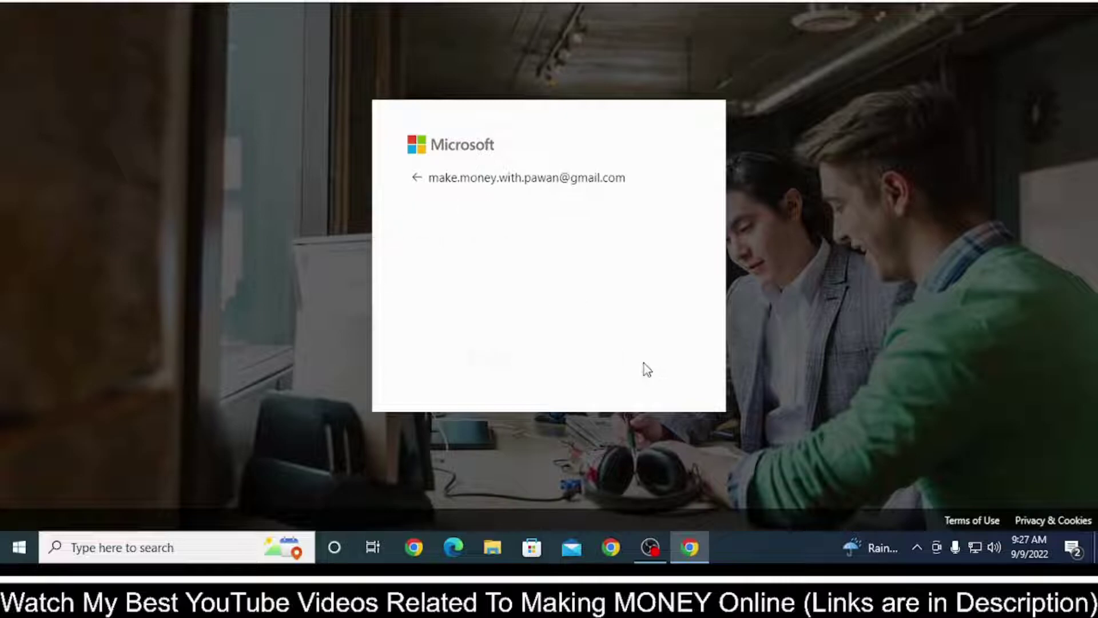
pyautogui.write('♥')
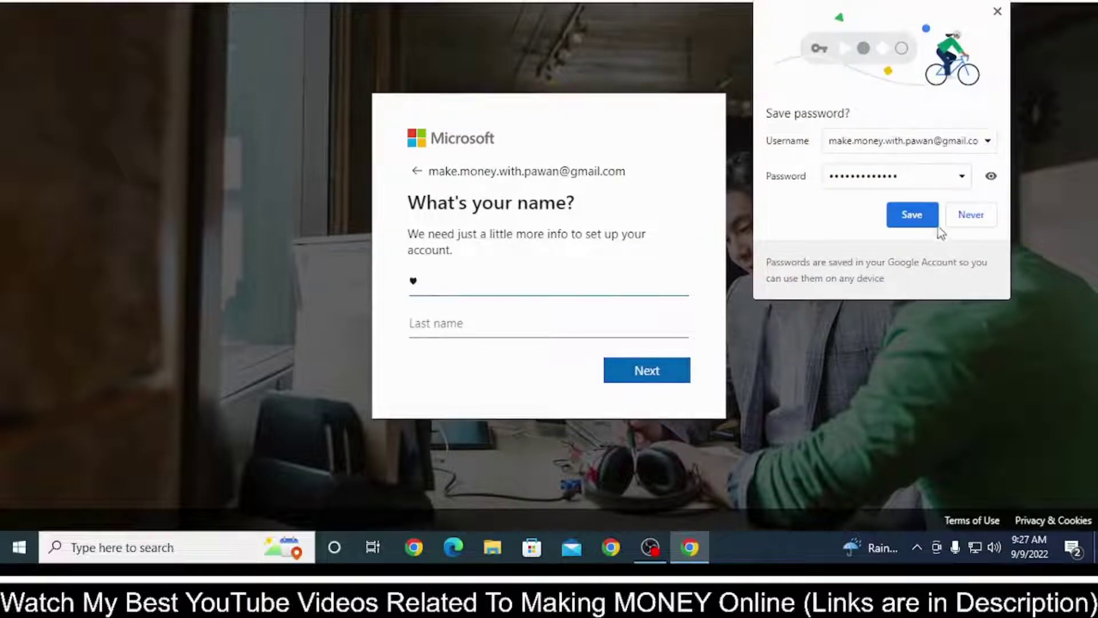
pyautogui.click(912, 214)
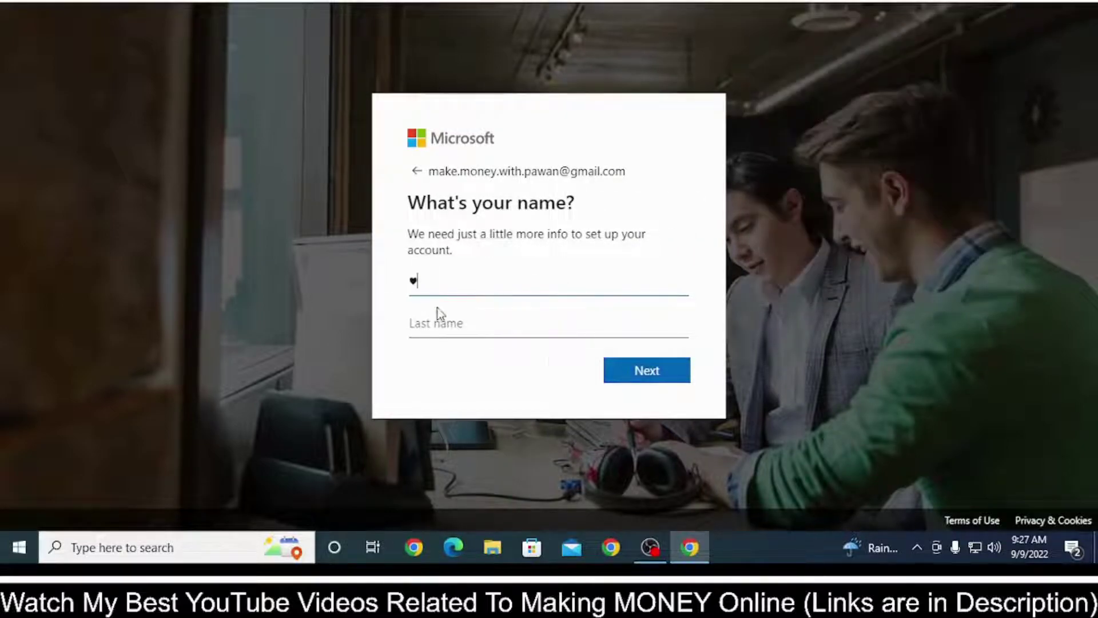
# Step: Enter the account holder's first and last name and continue to email verification
pyautogui.press('BackSpace')
pyautogui.write('Shreya')
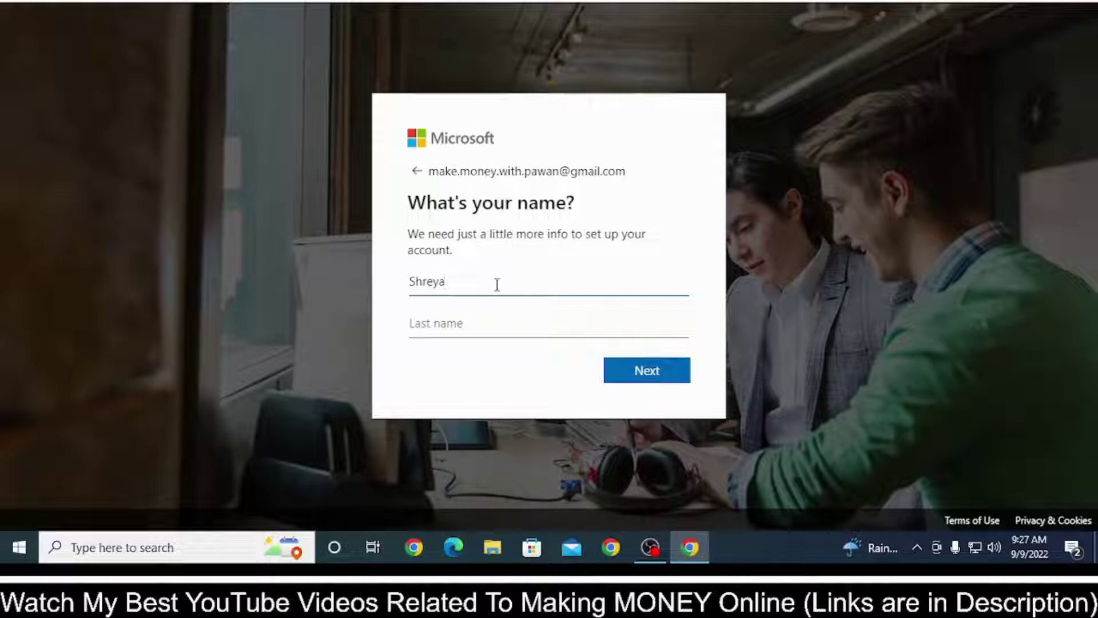
pyautogui.press('Tab')
pyautogui.write('Bis')
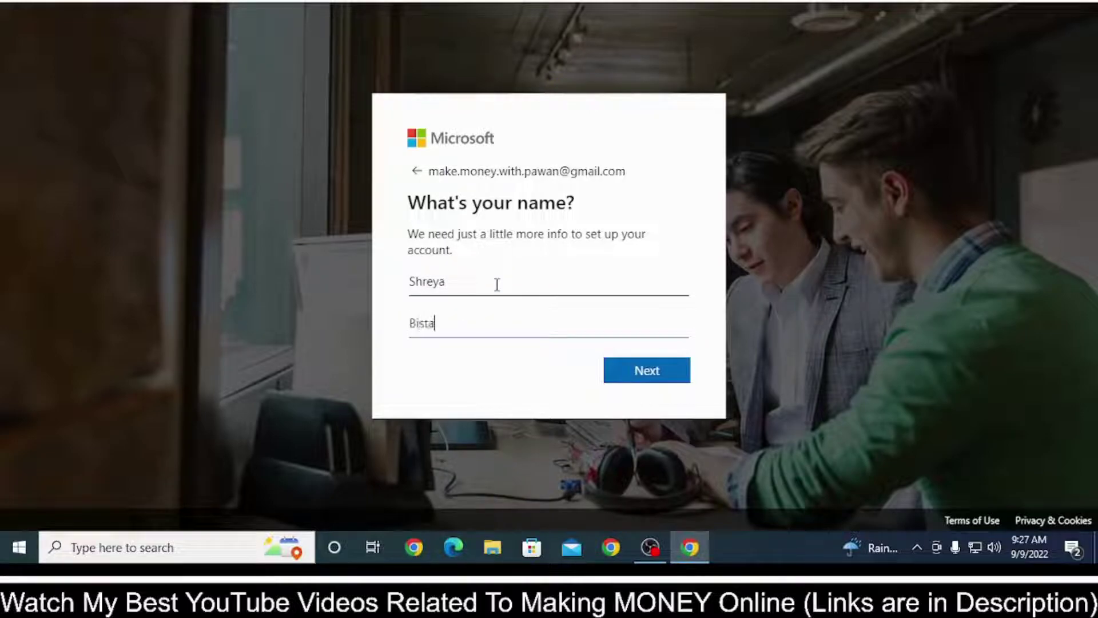
pyautogui.click(652, 370)
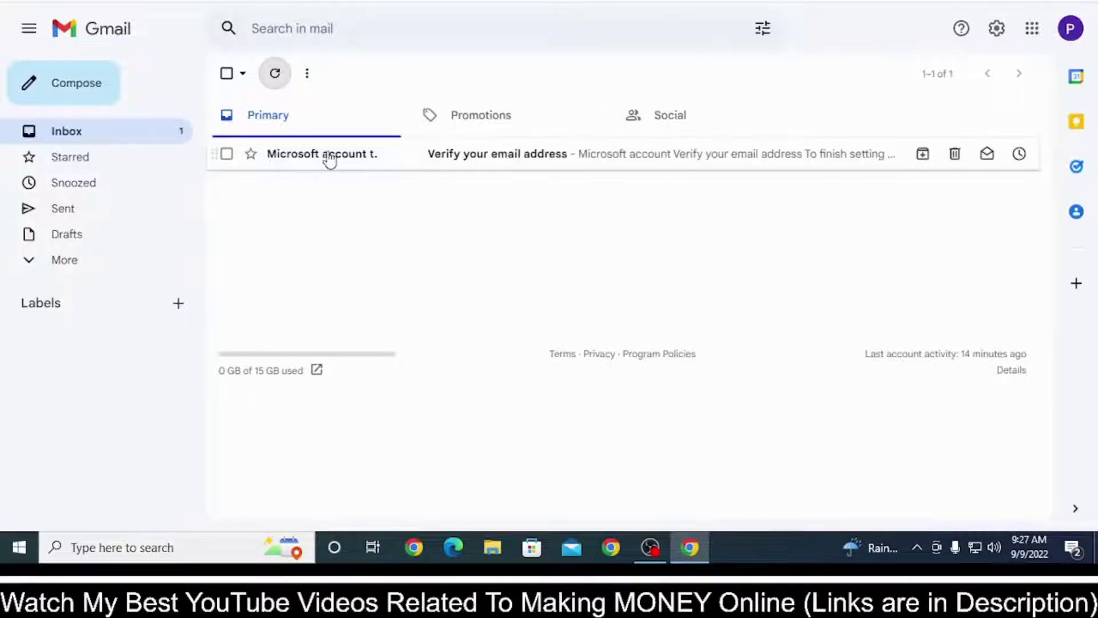
# Step: Copy the security code from the Microsoft verification email into the code field
pyautogui.click(662, 163)
pyautogui.scroll(-1, 515, 304)
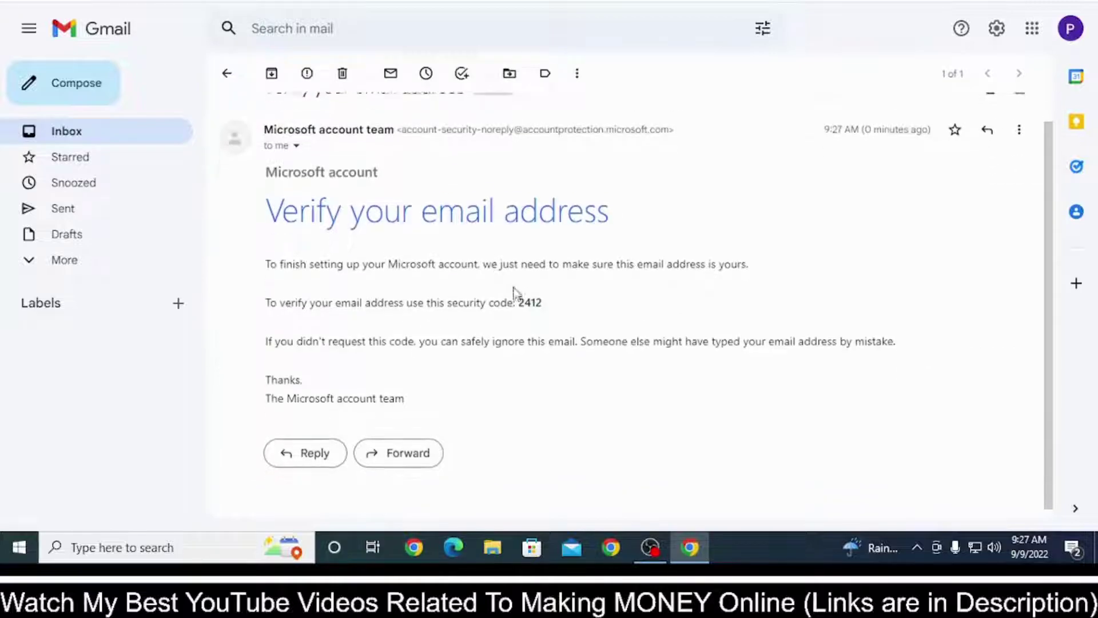
pyautogui.moveTo(546, 296); pyautogui.dragTo(519, 293)
pyautogui.rightClick(524, 294)
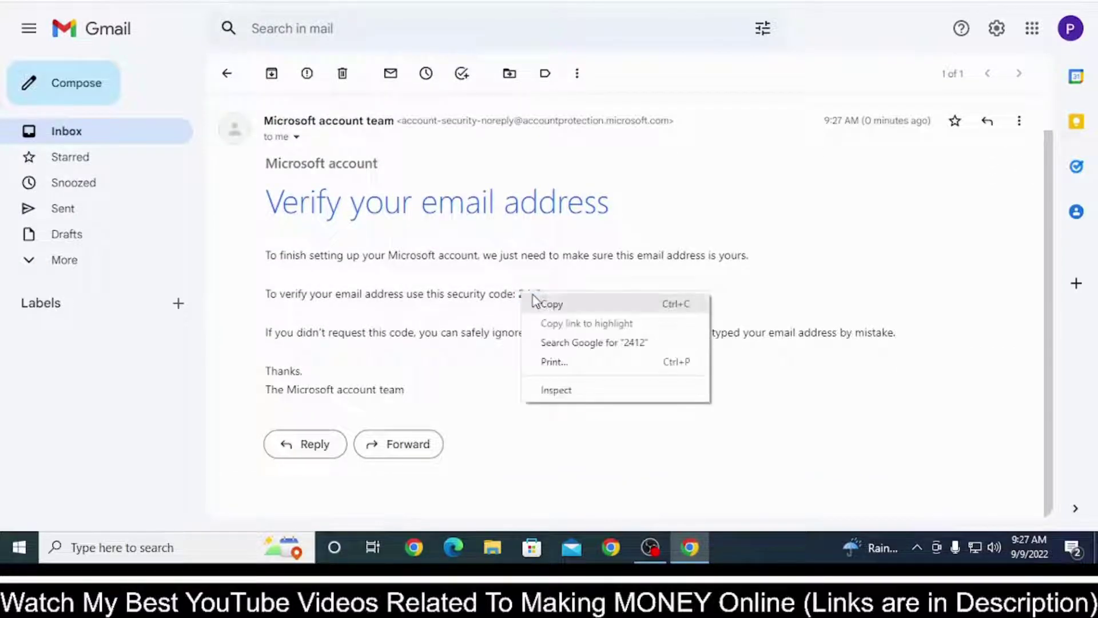
pyautogui.click(550, 304)
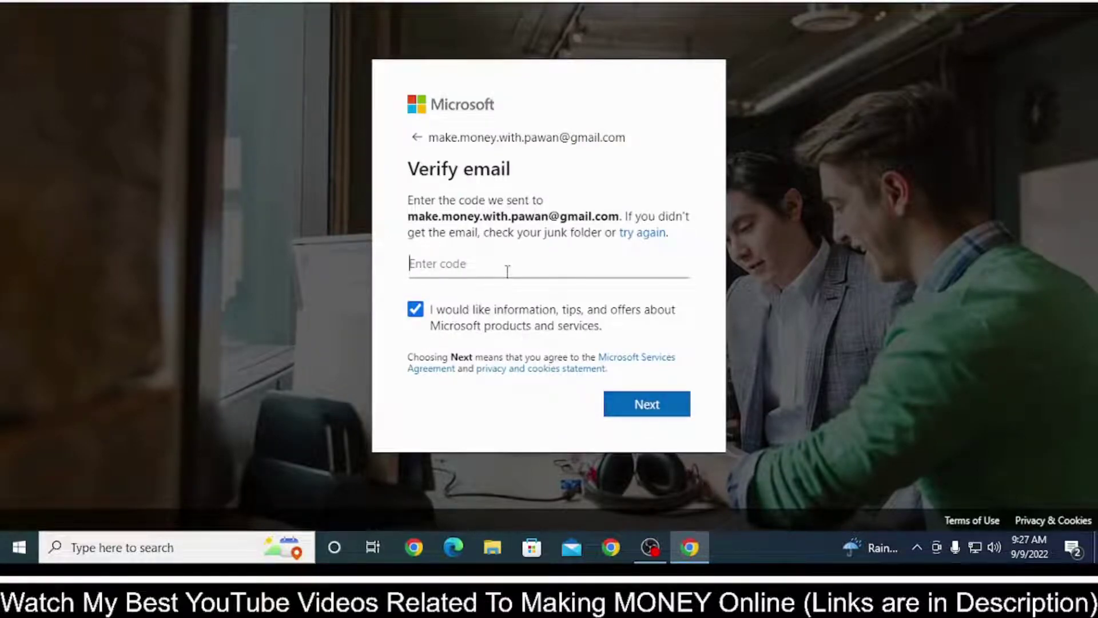
pyautogui.click(506, 271)
pyautogui.hotkey('ctrl', 'v')
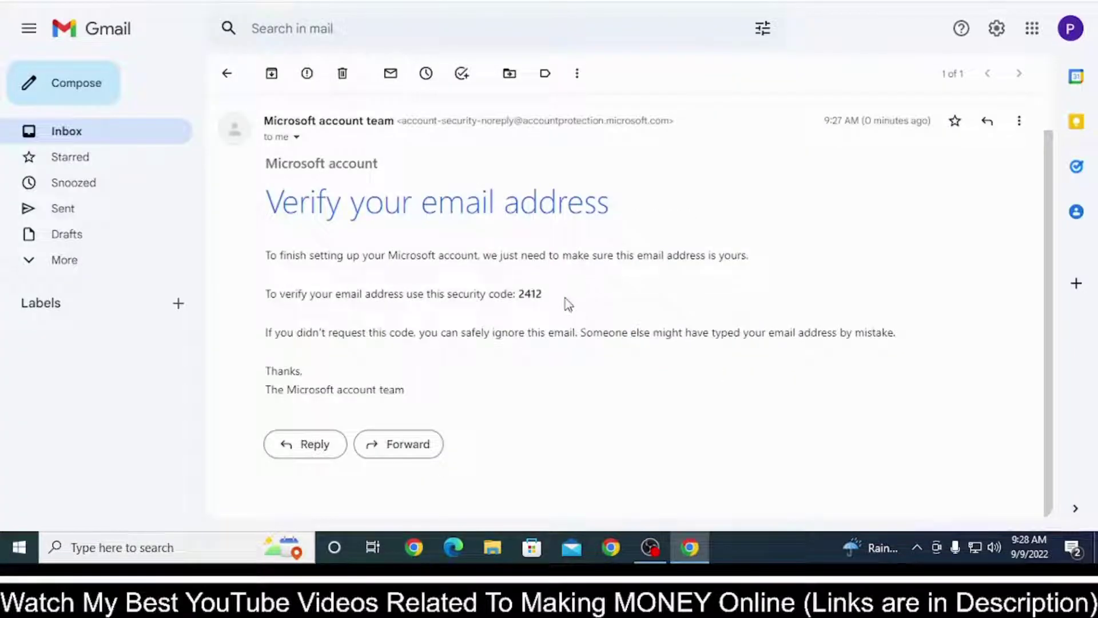
# Step: Recopy the security code and replace the wrong text in the code field
pyautogui.moveTo(542, 294); pyautogui.dragTo(527, 295)
pyautogui.rightClick(526, 295)
pyautogui.click(548, 303)
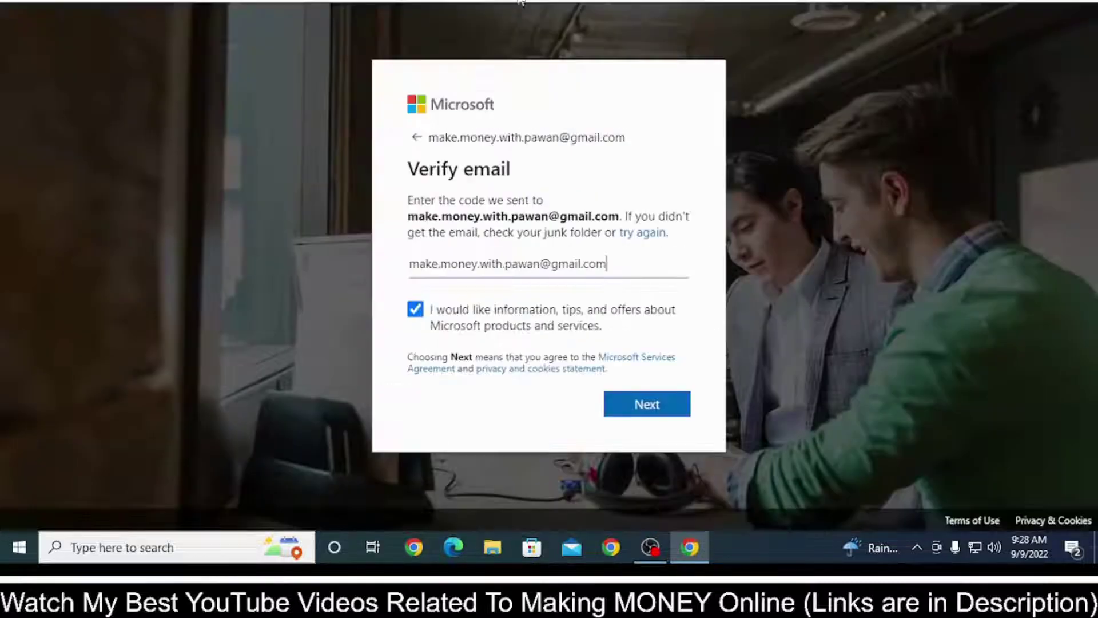
pyautogui.tripleClick(559, 260)
pyautogui.hotkey('ctrl', 'v')
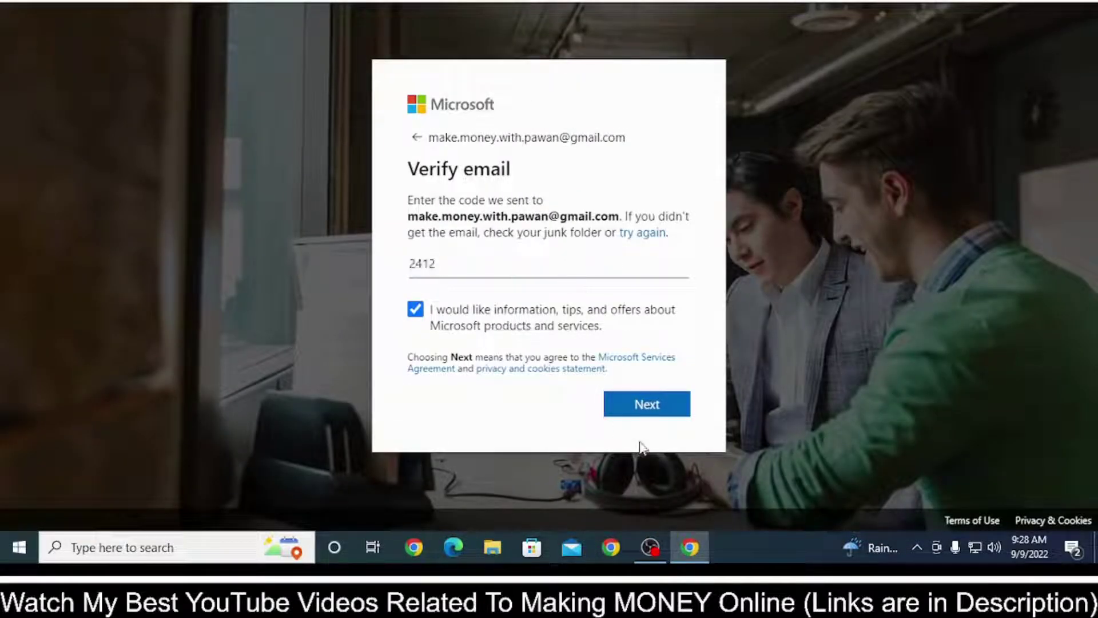
# Step: Submit the verification code and solve all five rounds of the matching-tile puzzle
pyautogui.click(649, 410)
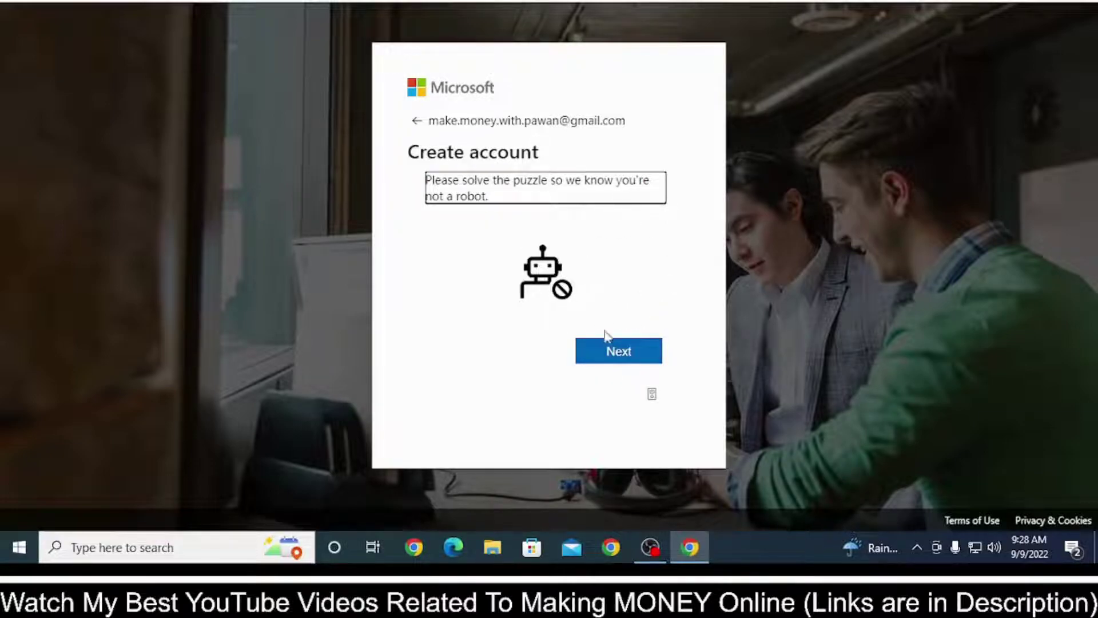
pyautogui.click(640, 365)
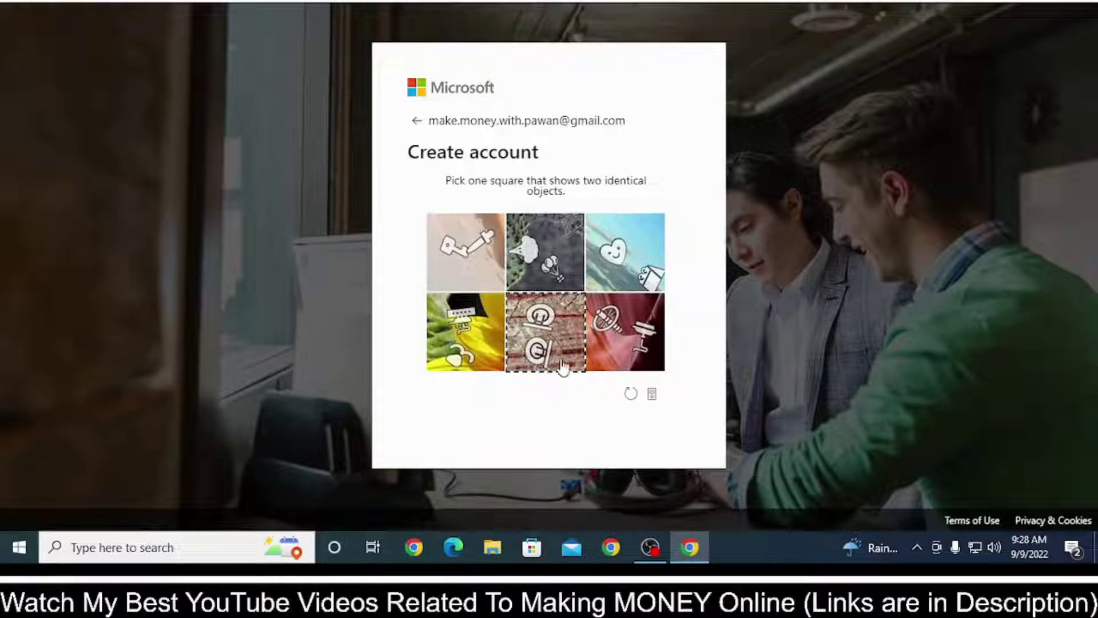
pyautogui.click(545, 331)
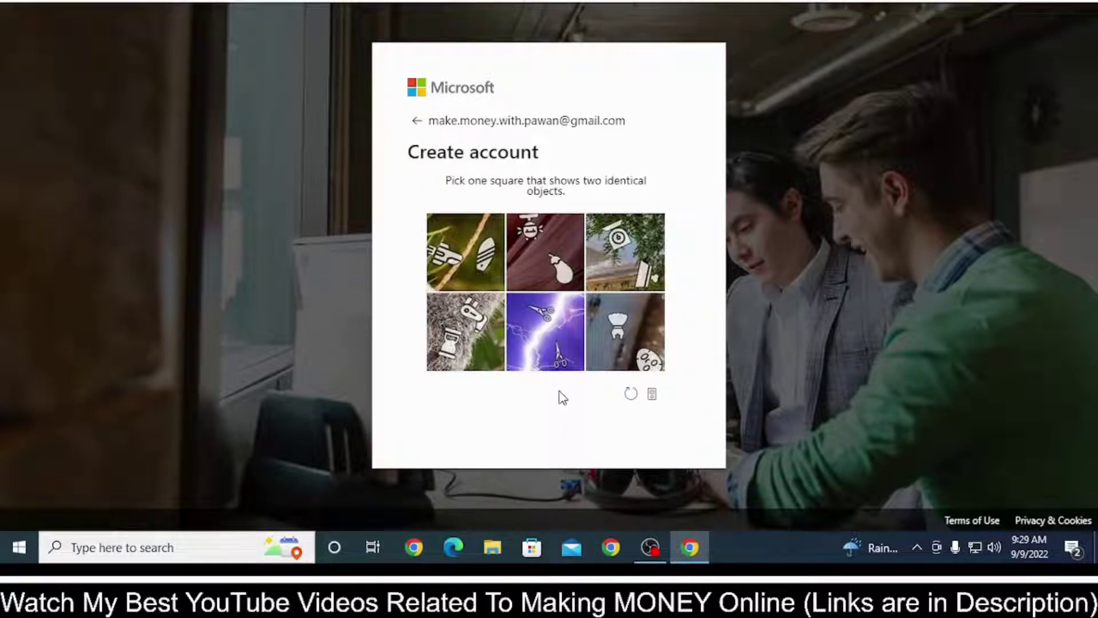
pyautogui.click(550, 343)
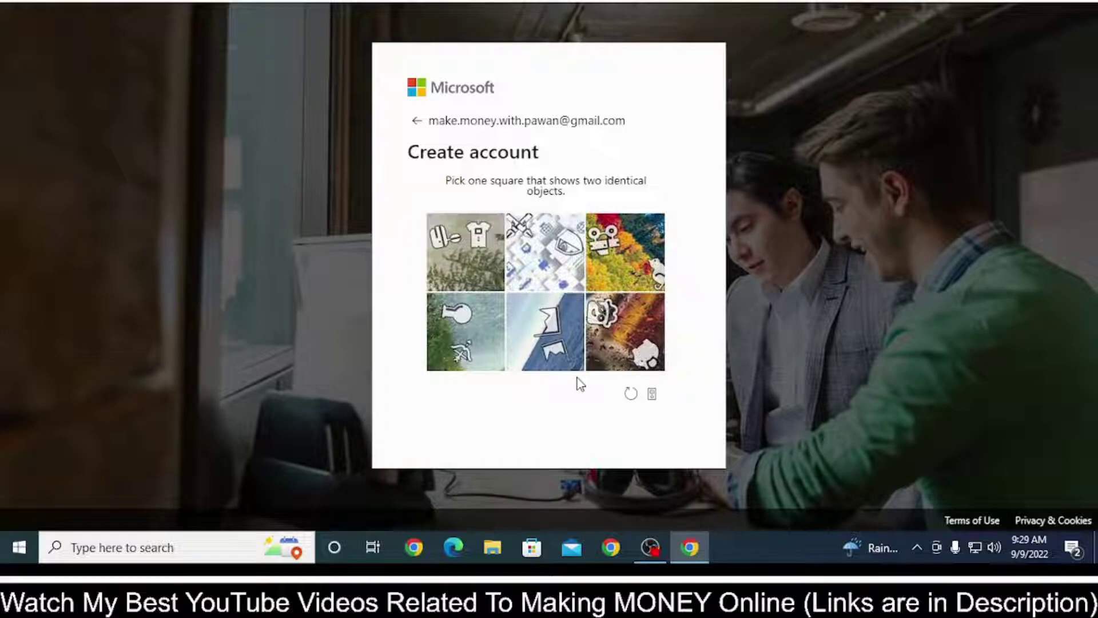
pyautogui.click(540, 340)
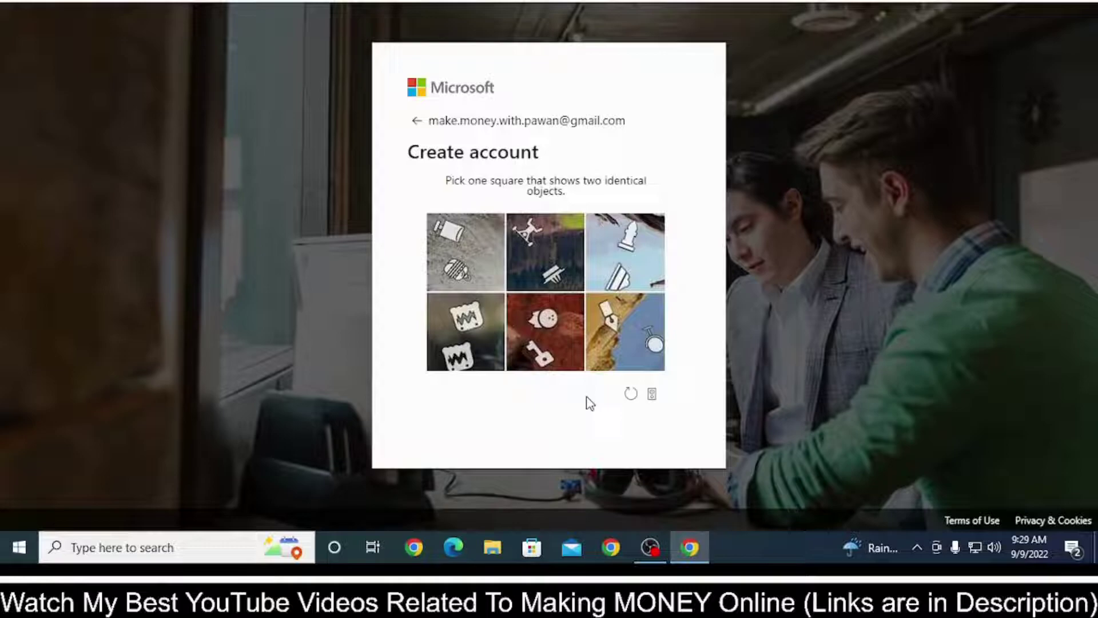
pyautogui.click(479, 326)
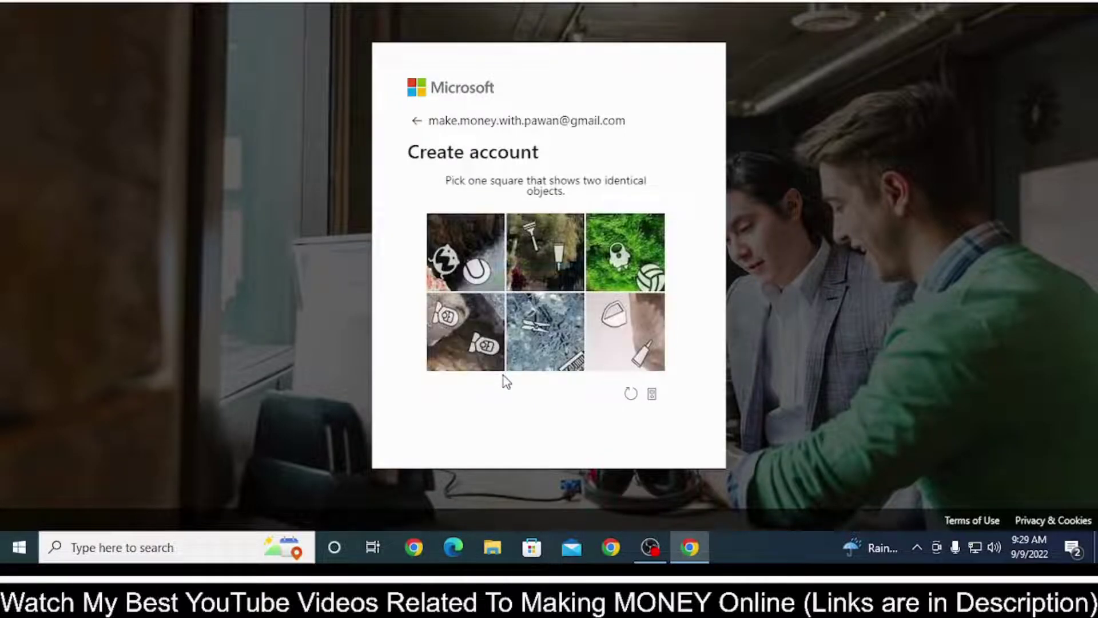
pyautogui.click(479, 354)
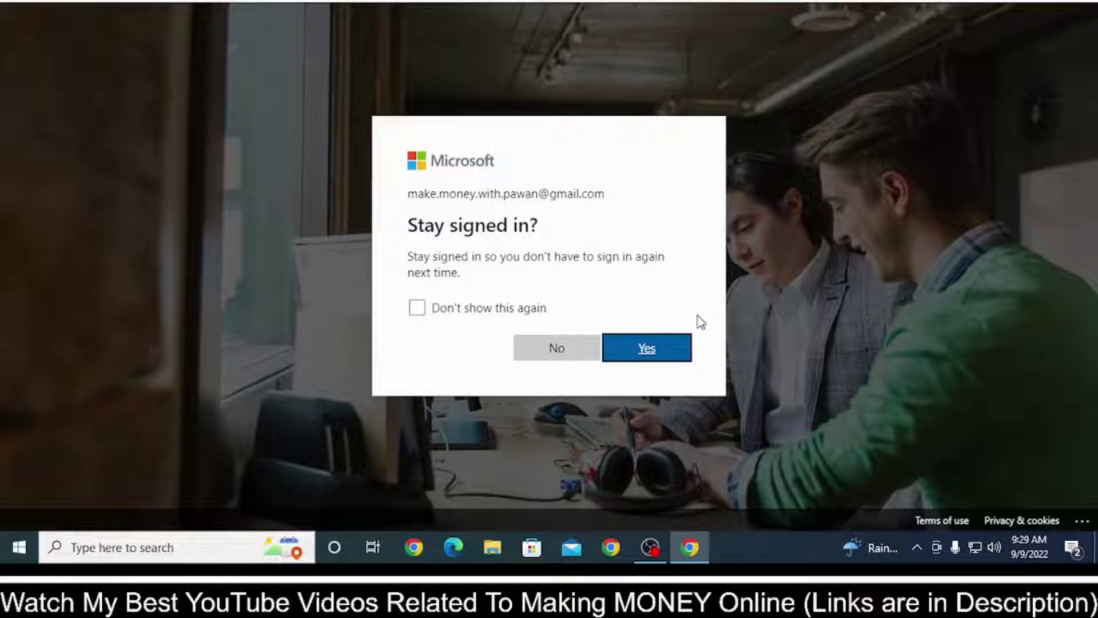
# Step: Stay signed in without future prompts, request an emailed sign-in code, and switch to Gmail
pyautogui.click(417, 308)
pyautogui.click(662, 357)
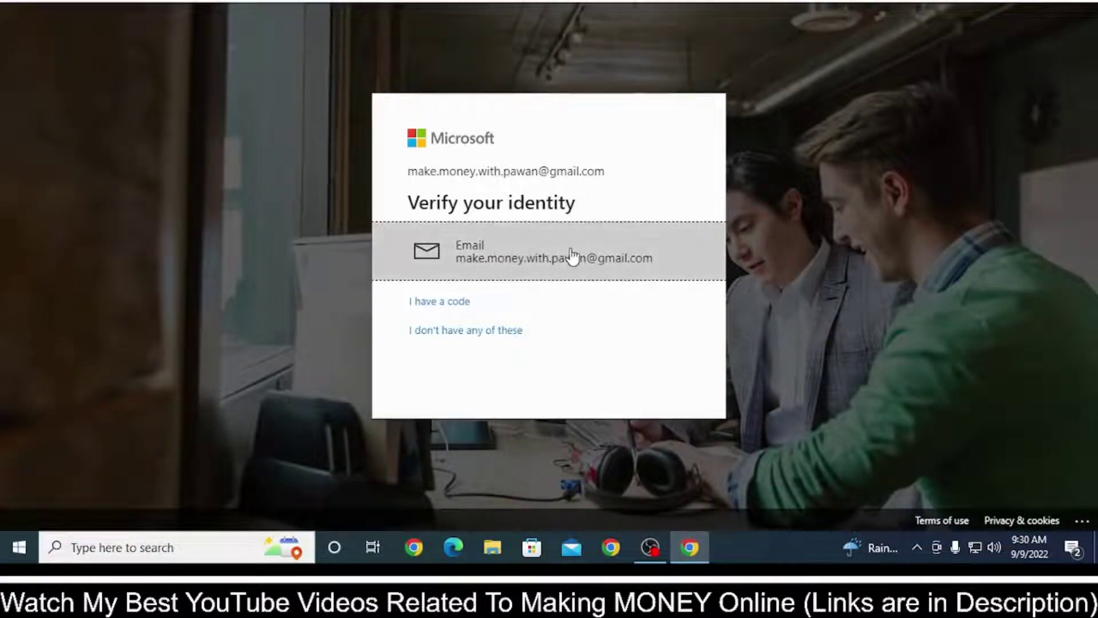
pyautogui.click(610, 258)
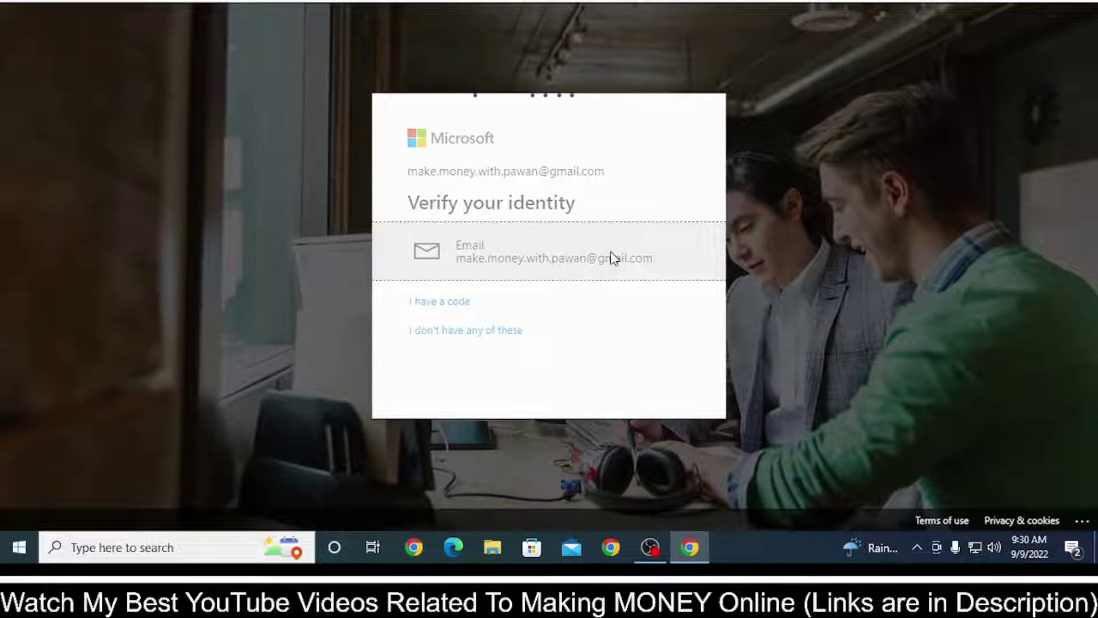
pyautogui.write('1')
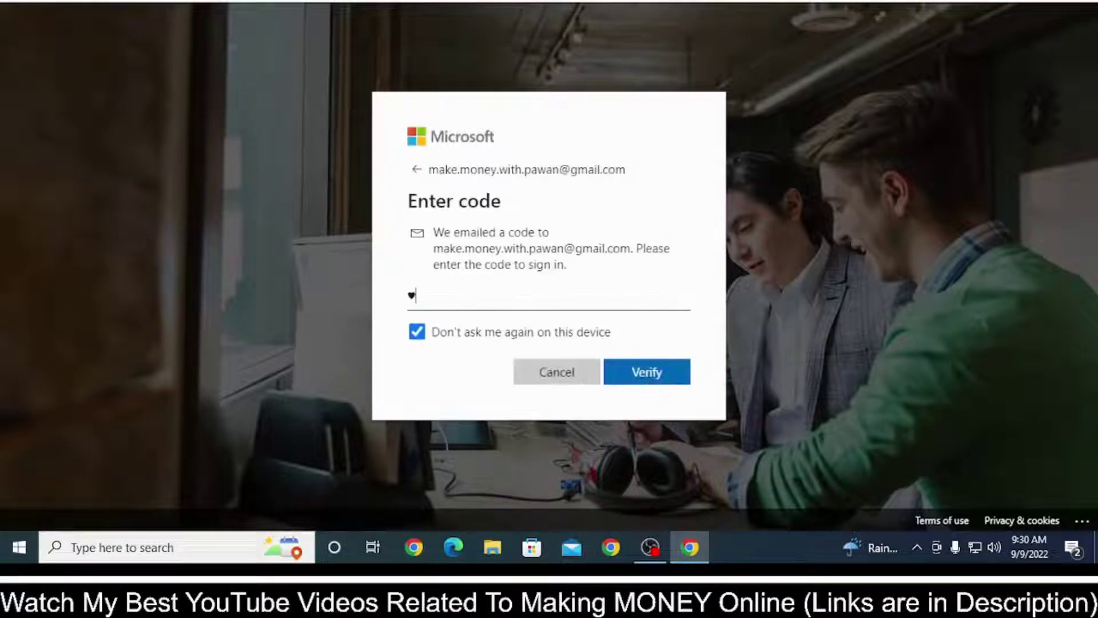
pyautogui.press('BackSpace')
pyautogui.hotkey('alt', 'Tab')
# Step: Copy the security code from the Microsoft email in Gmail and paste it into the code field
pyautogui.click(540, 152)
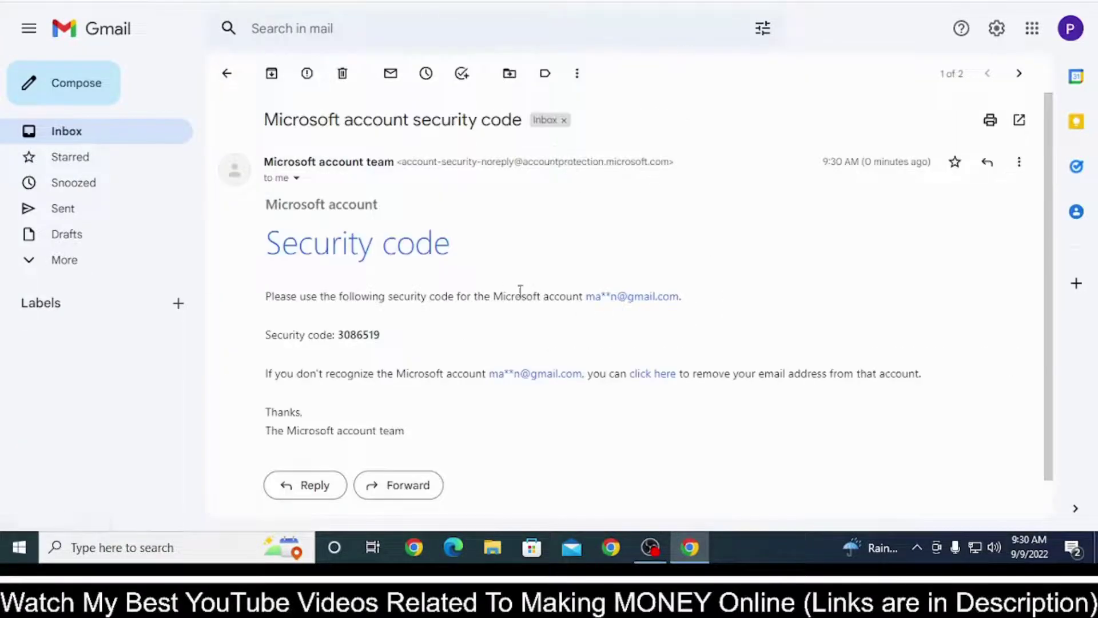
pyautogui.moveTo(381, 337); pyautogui.dragTo(344, 339)
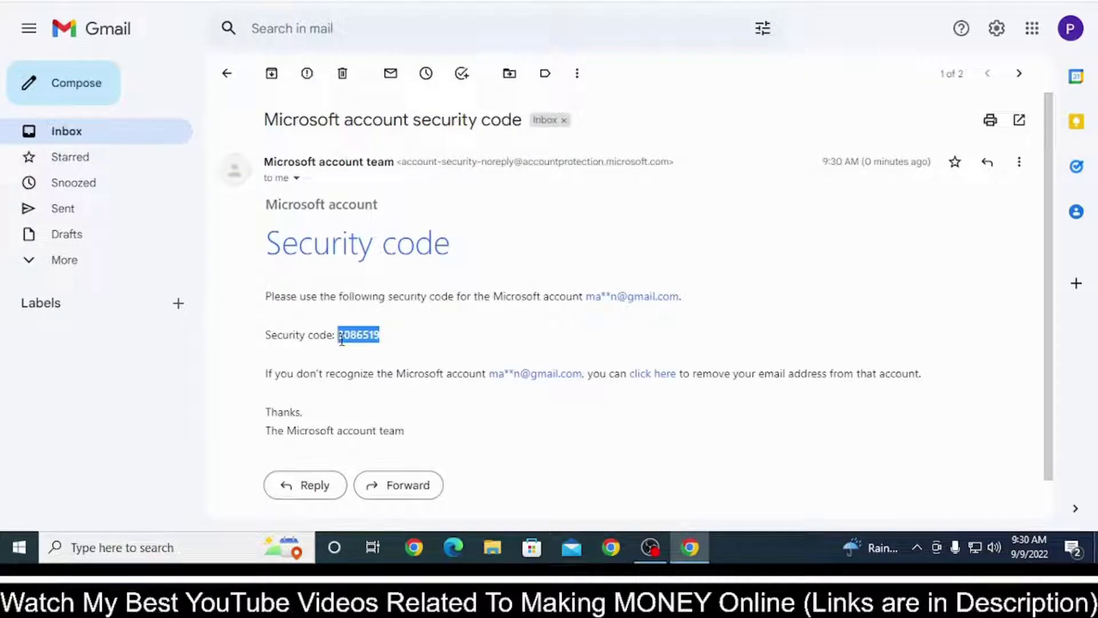
pyautogui.rightClick(341, 339)
pyautogui.click(359, 350)
pyautogui.hotkey('alt', 'Tab')
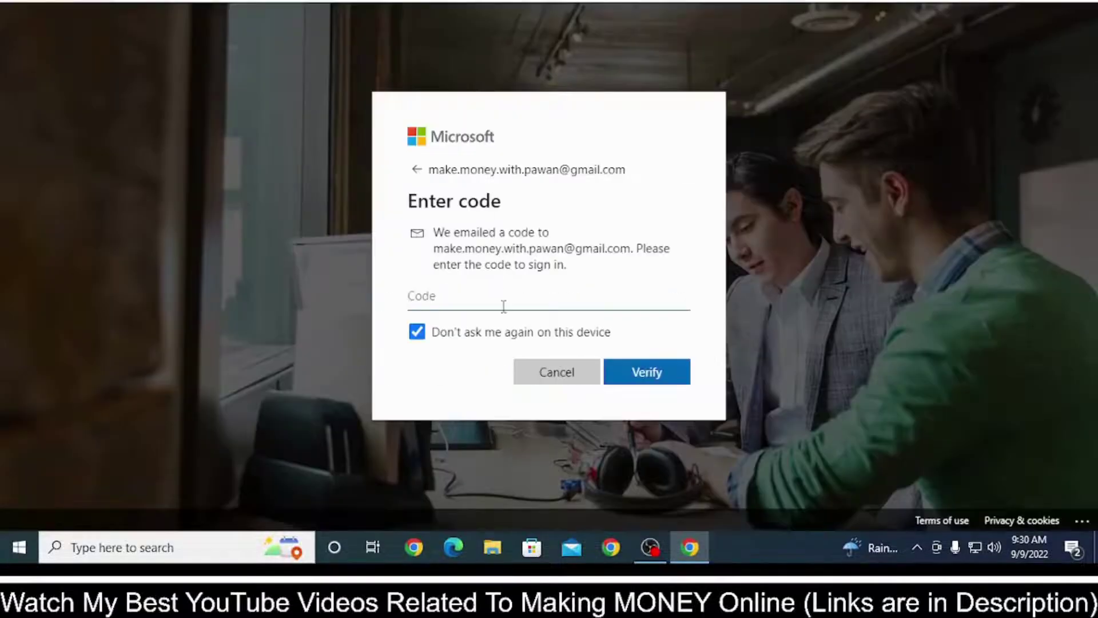
pyautogui.hotkey('ctrl', 'v')
# Step: Recopy the full security code, replace the partial entry with it, and verify
pyautogui.hotkey('alt', 'Tab')
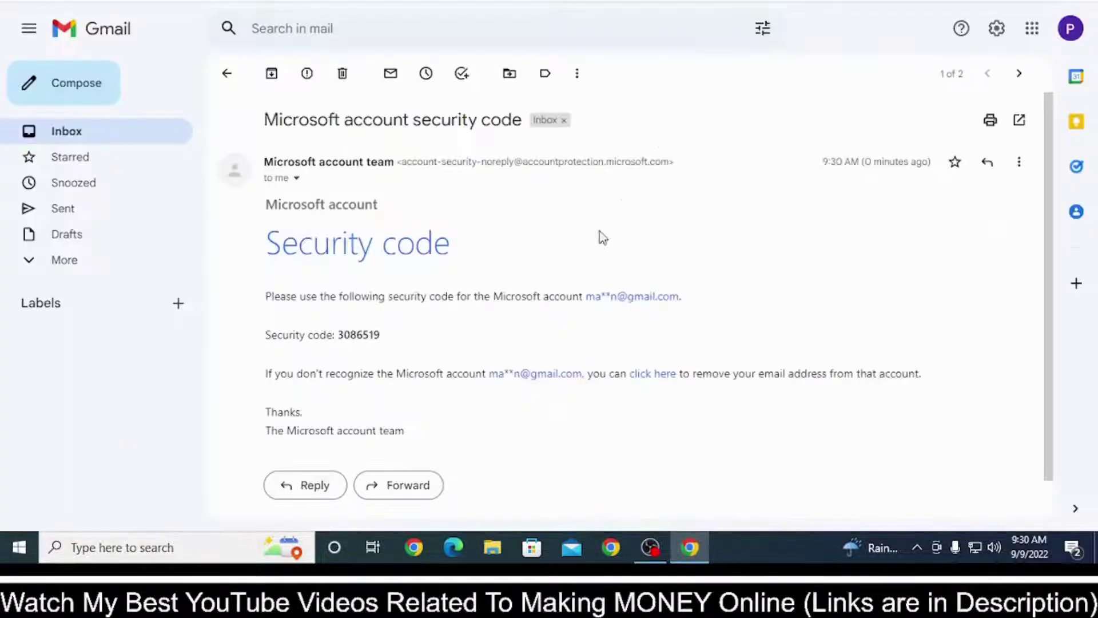
pyautogui.moveTo(352, 342); pyautogui.dragTo(339, 344)
pyautogui.rightClick(342, 341)
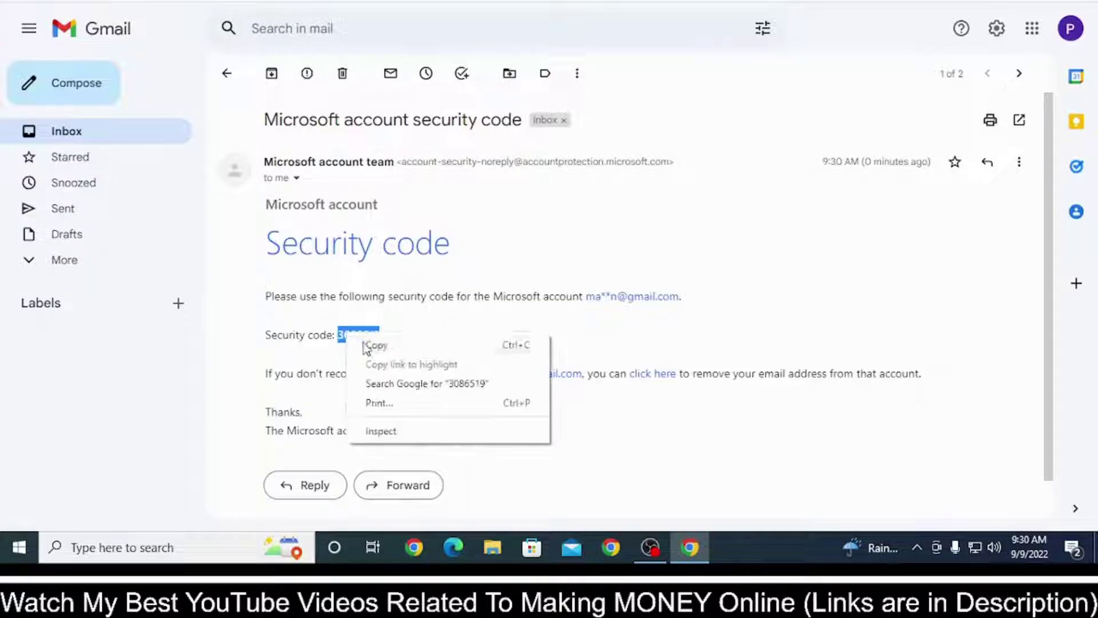
pyautogui.click(372, 345)
pyautogui.hotkey('alt', 'Tab')
pyautogui.doubleClick(471, 292)
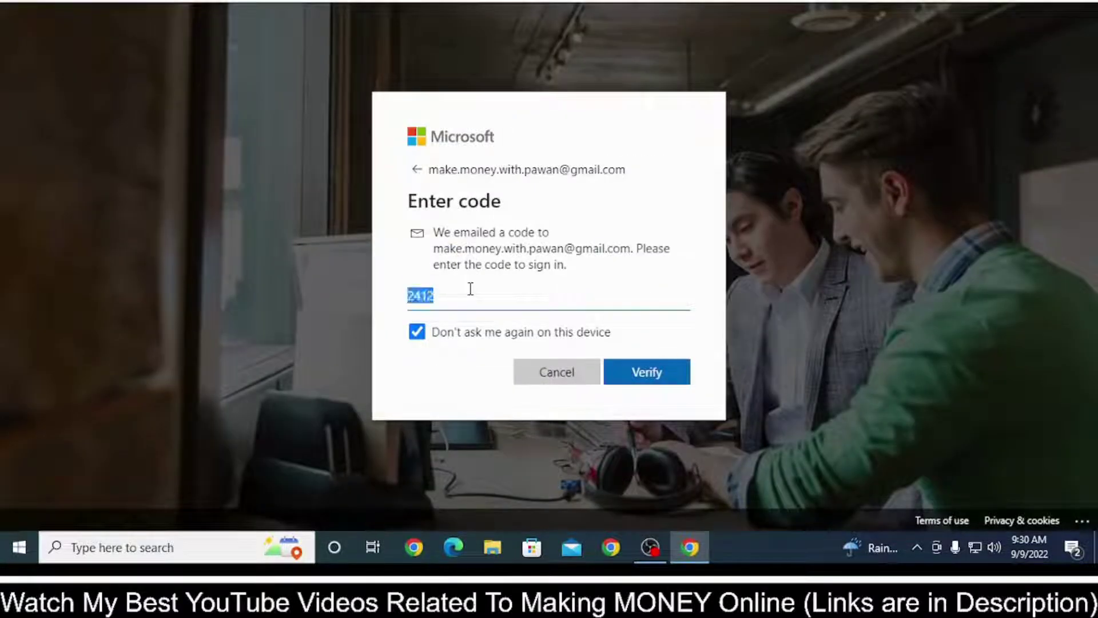
pyautogui.hotkey('ctrl', 'v')
pyautogui.click(662, 383)
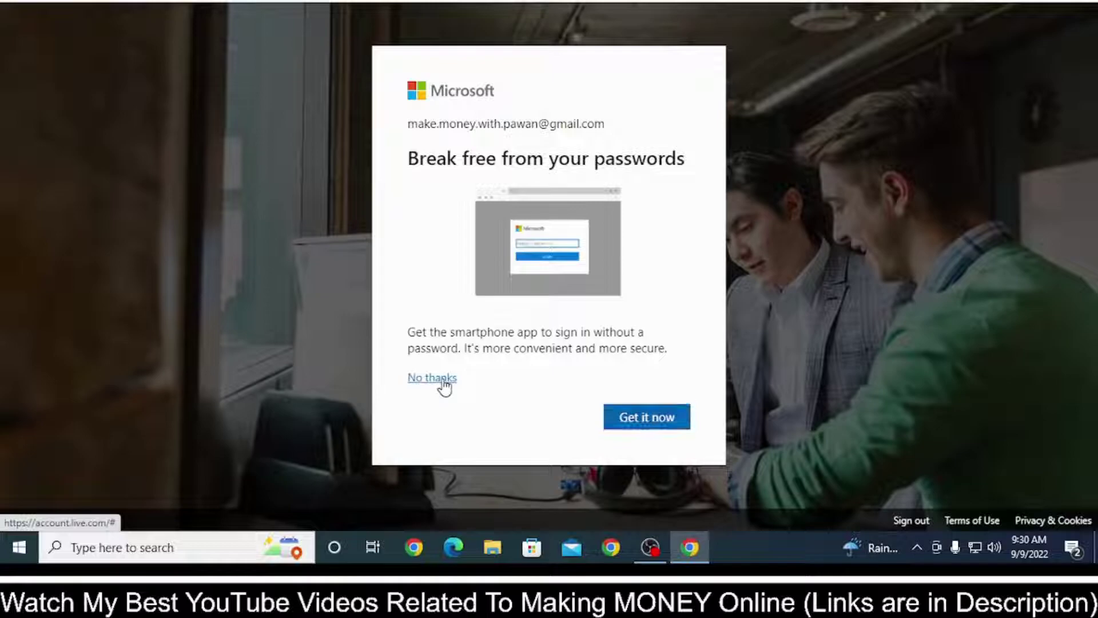
# Step: Decline the 'Break free from your passwords' app offer with No thanks
pyautogui.click(444, 386)
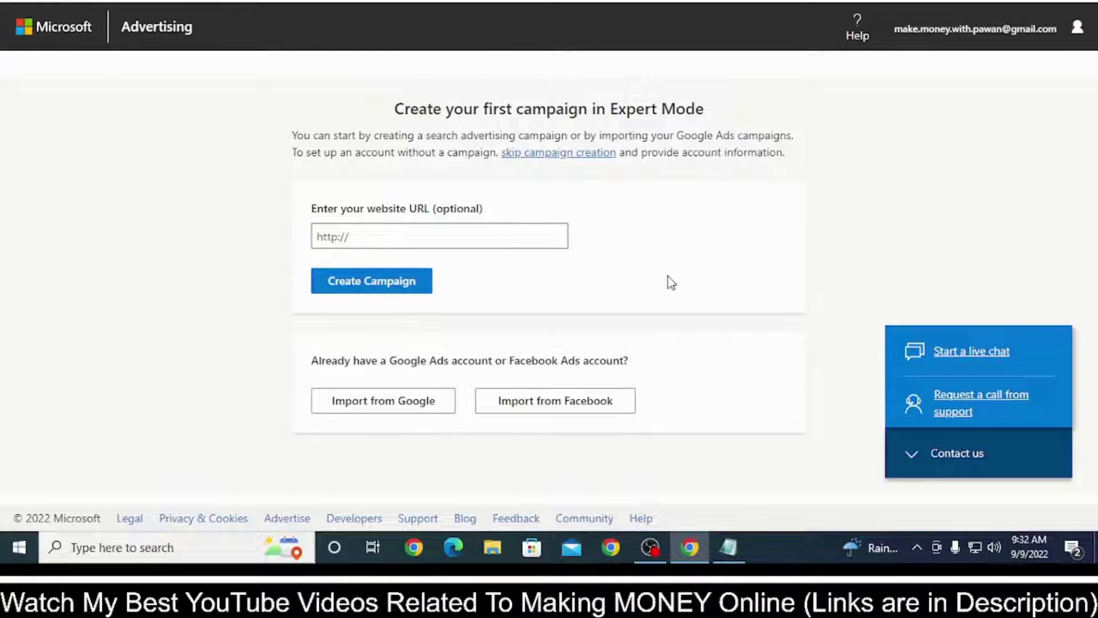
# Step: Skip campaign setup and fill business details: Biratnagar, Kosi [Koshi] 56600, Kathmandu time, US Dollar
pyautogui.click(546, 153)
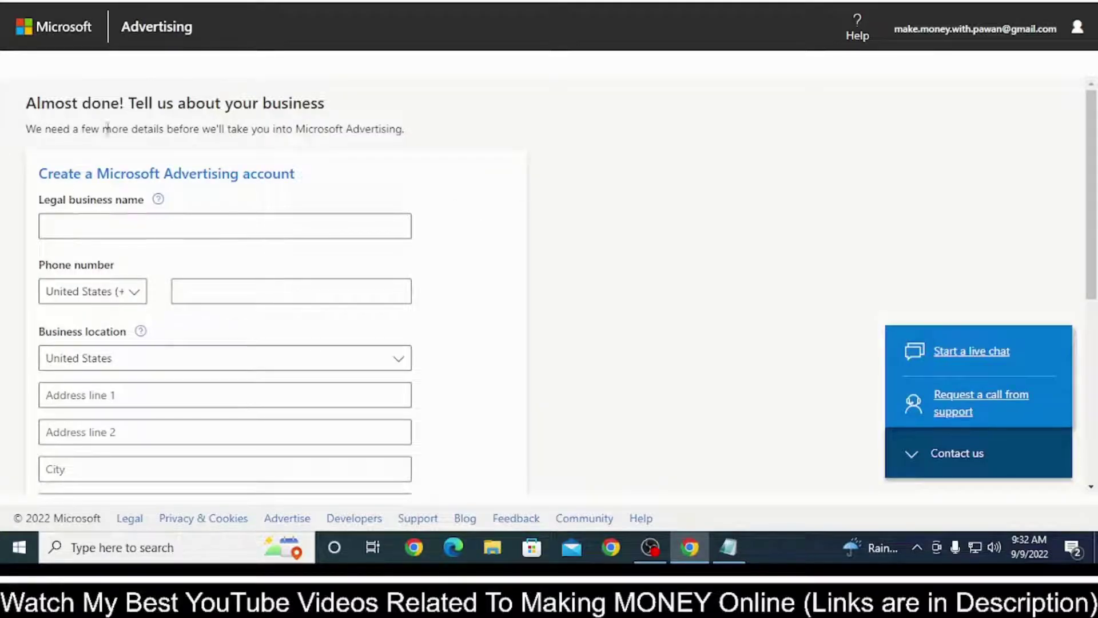
pyautogui.scroll(-6, 392, 326)
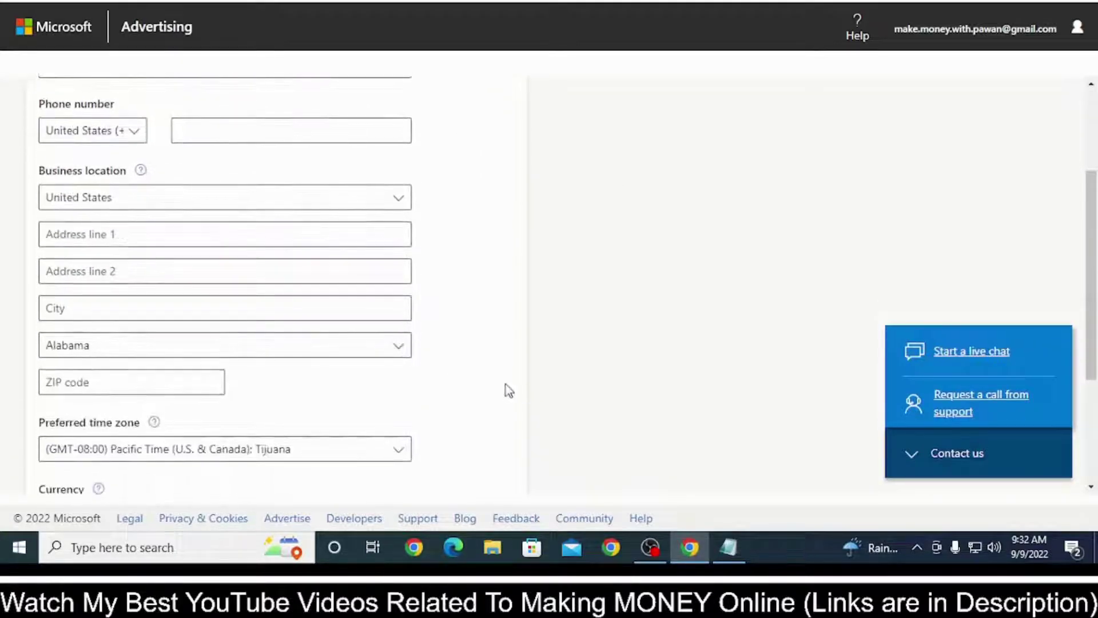
pyautogui.scroll(5, 509, 396)
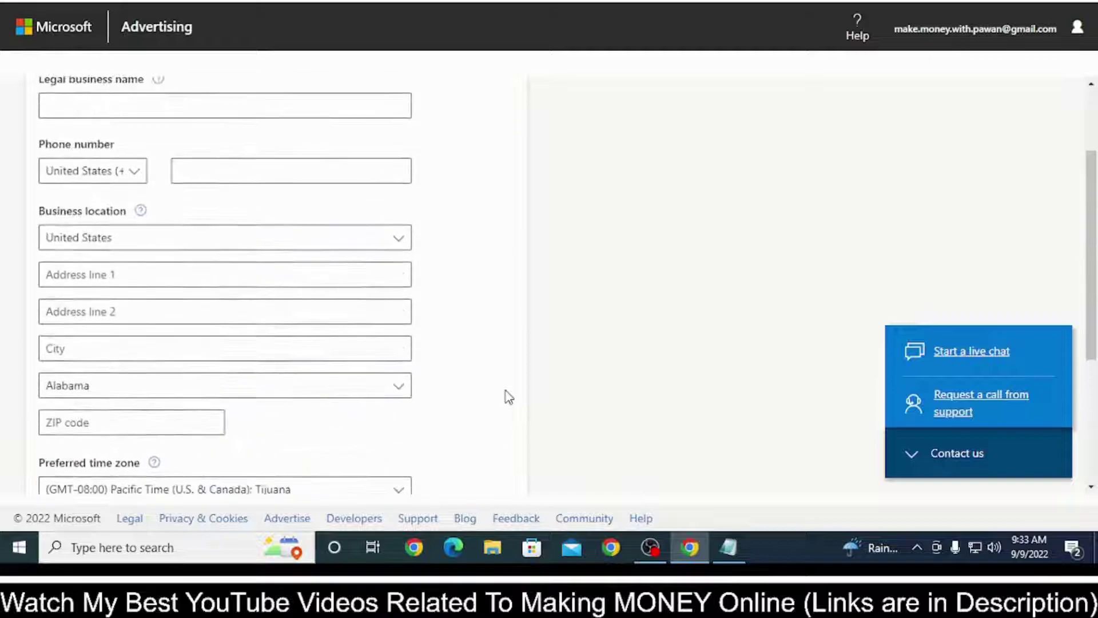
pyautogui.scroll(1, 508, 397)
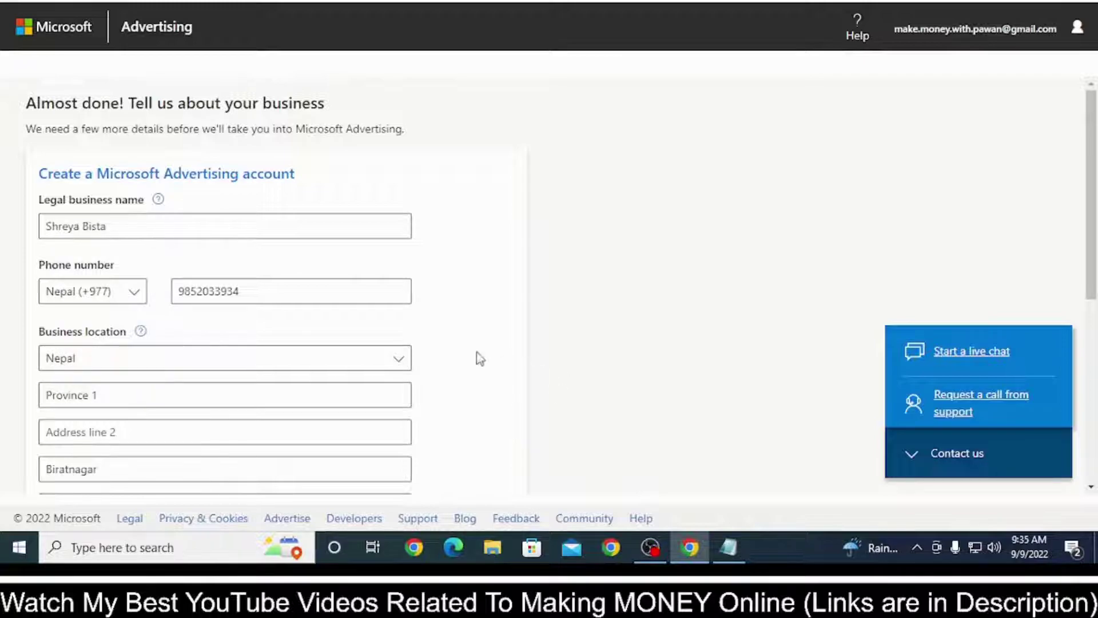
pyautogui.scroll(-3, 274, 303)
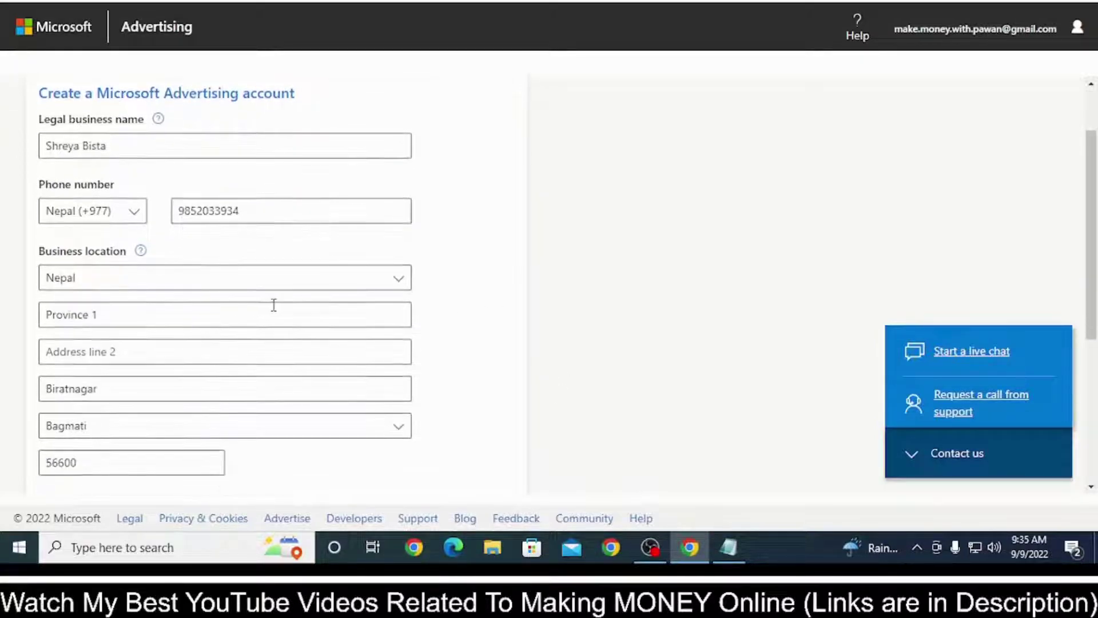
pyautogui.scroll(-4, 274, 306)
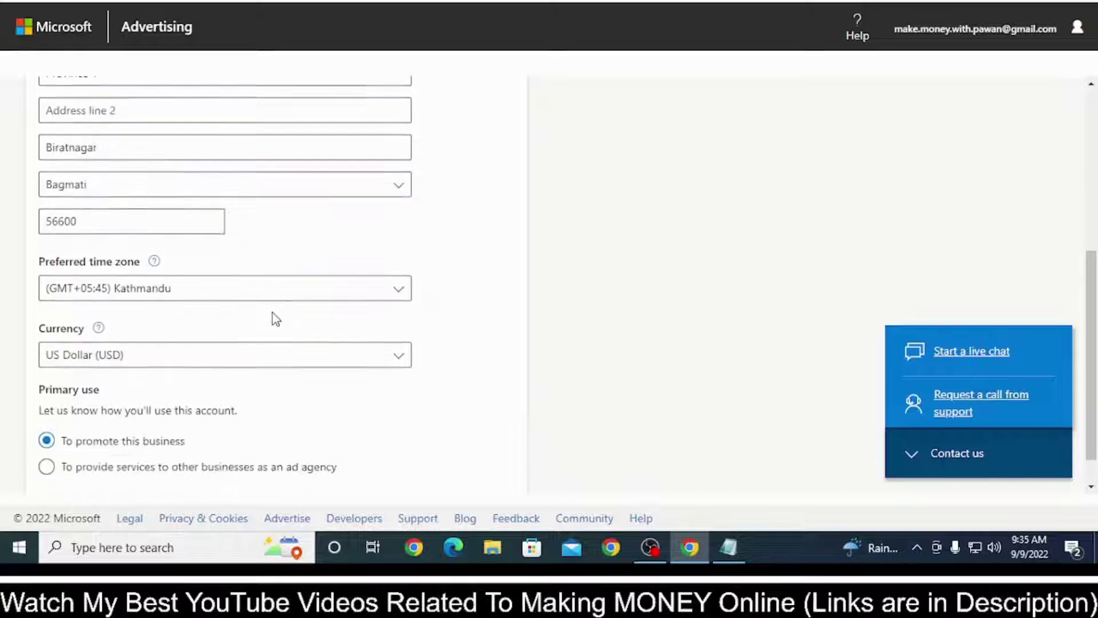
pyautogui.scroll(3, 277, 318)
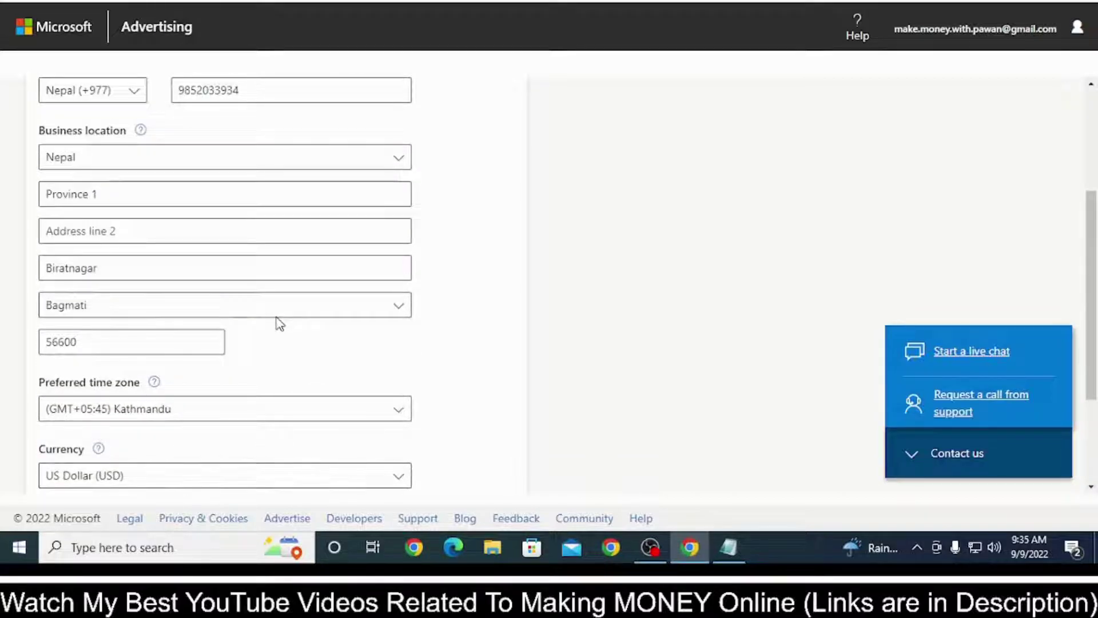
pyautogui.scroll(2, 455, 380)
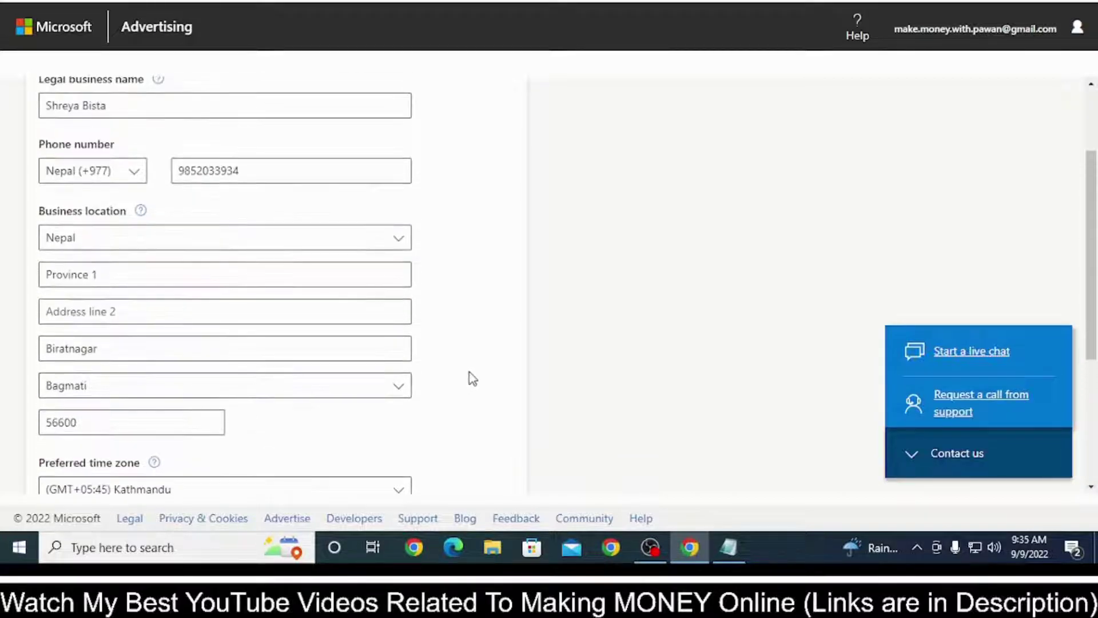
pyautogui.scroll(2, 488, 375)
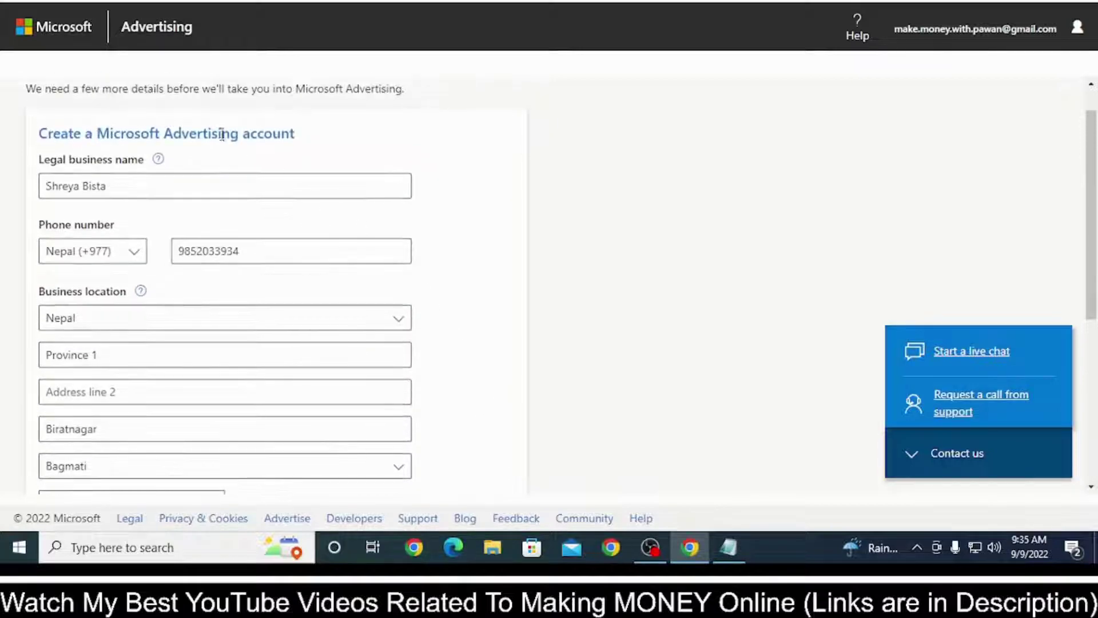
pyautogui.scroll(-1, 388, 394)
pyautogui.scroll(-1, 458, 360)
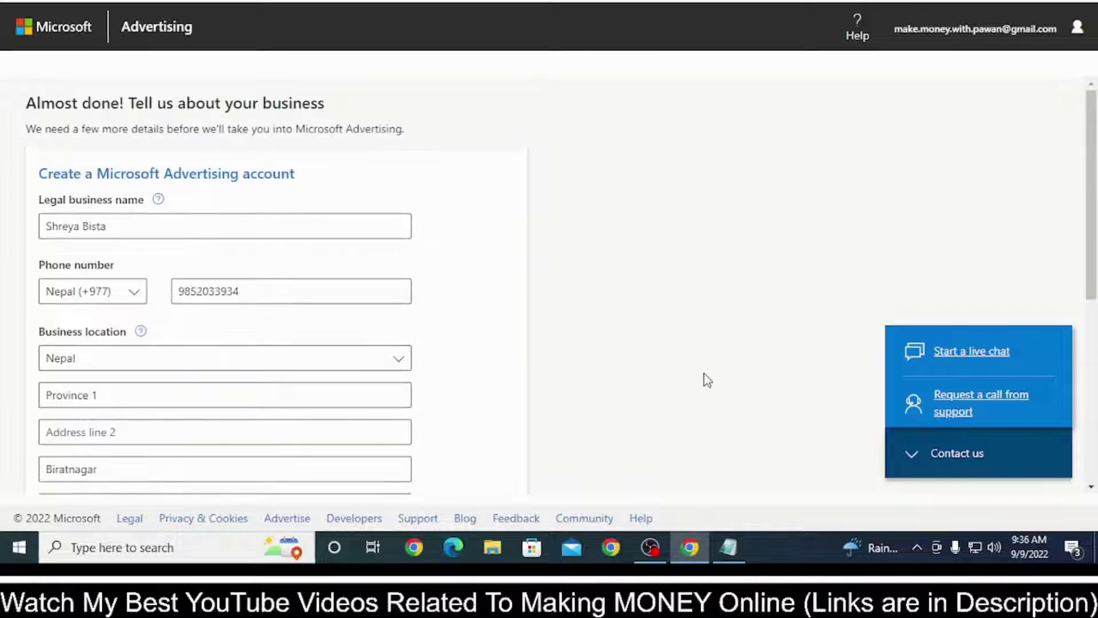
pyautogui.scroll(-6, 135, 326)
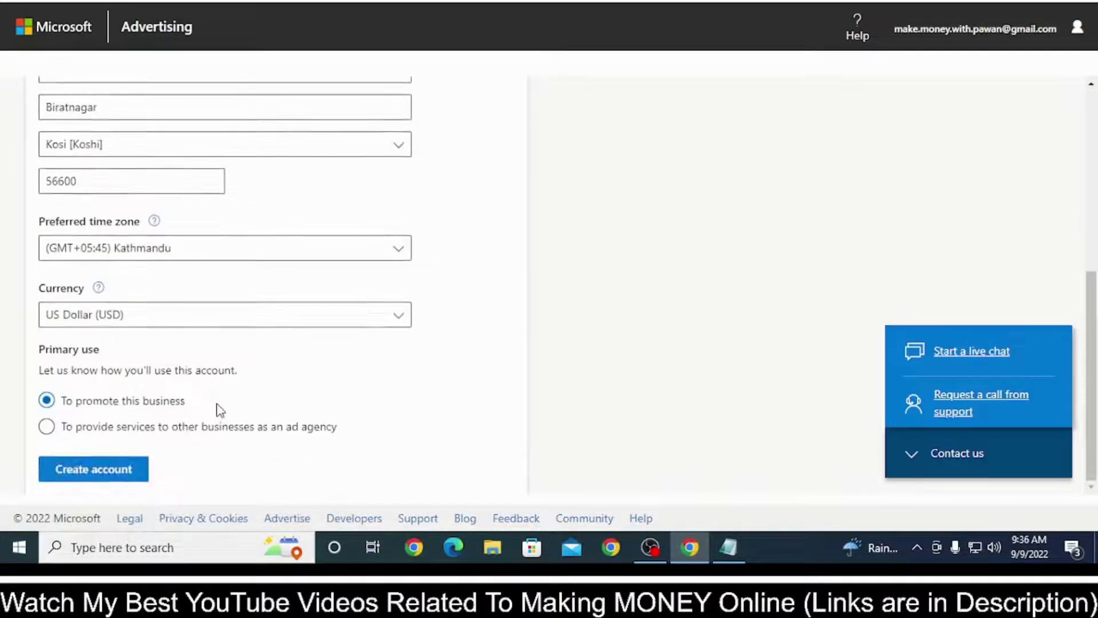
pyautogui.scroll(1, 217, 410)
pyautogui.scroll(-1, 222, 411)
# Step: Create the account, keep the address as entered, and choose Prepay with a credit or debit card
pyautogui.click(142, 474)
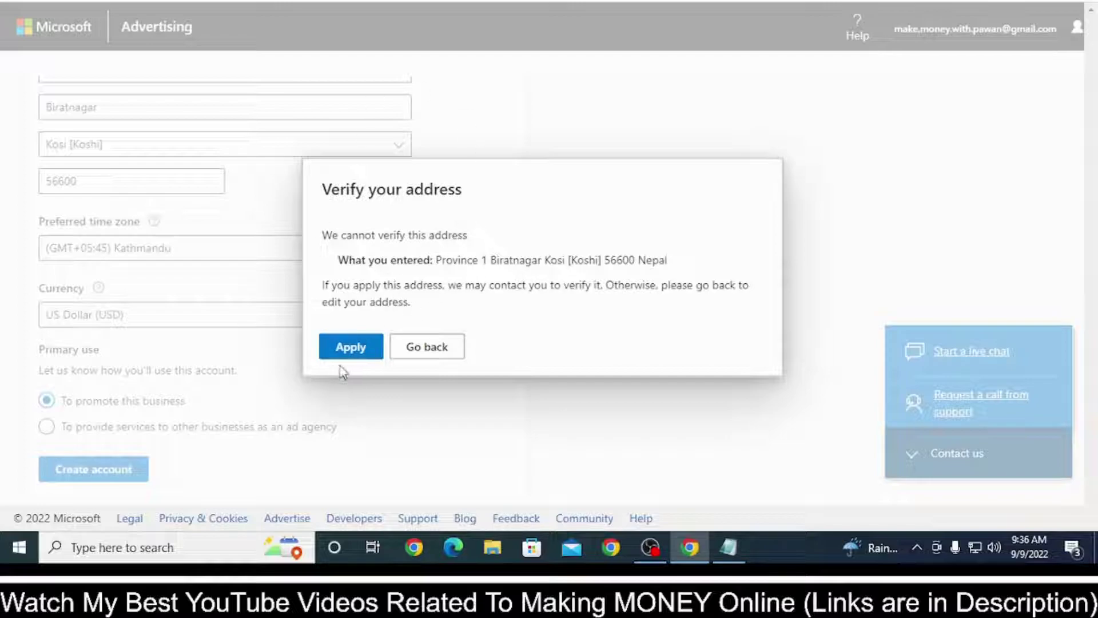
pyautogui.click(350, 350)
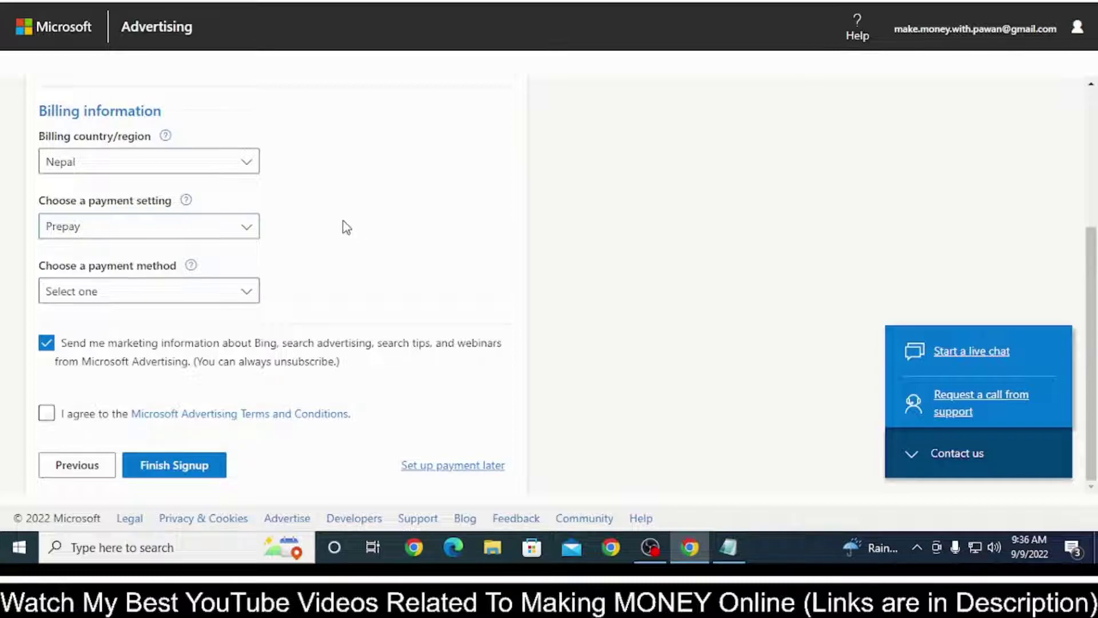
pyautogui.click(165, 227)
pyautogui.click(98, 248)
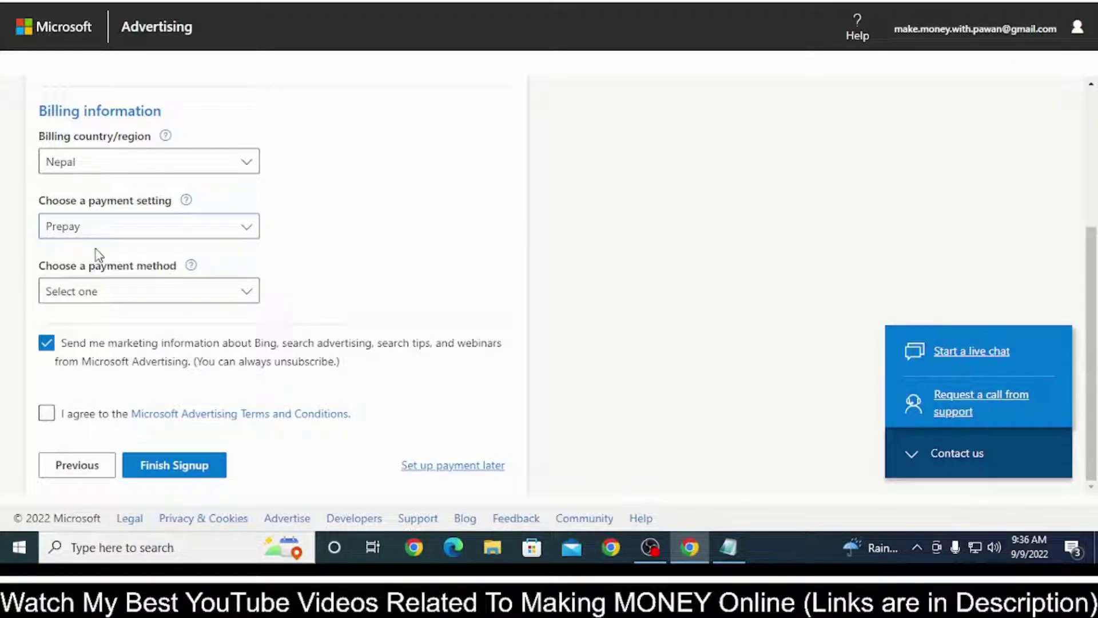
pyautogui.click(203, 295)
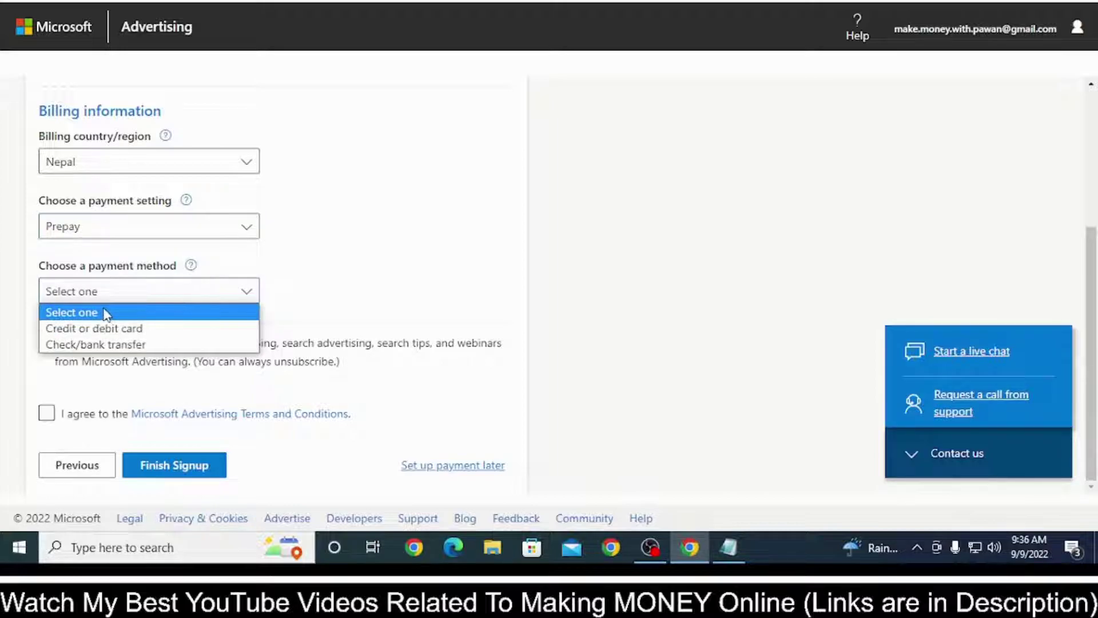
pyautogui.click(164, 328)
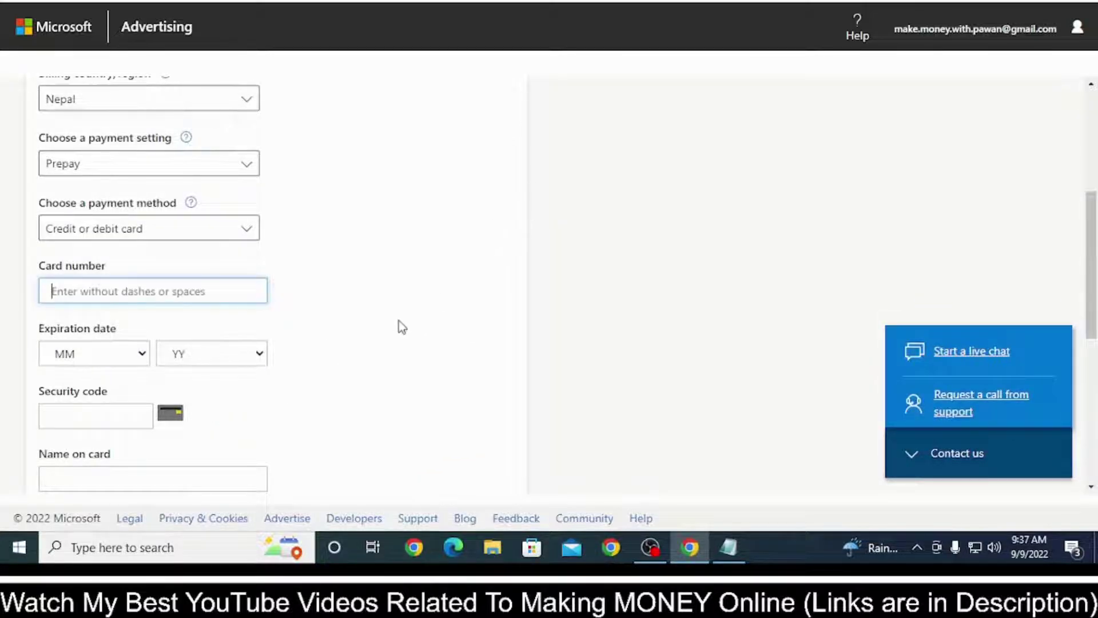
# Step: Accept the Microsoft Advertising Terms and Conditions and finish the sign-up
pyautogui.scroll(-1, 323, 300)
pyautogui.scroll(-2, 113, 225)
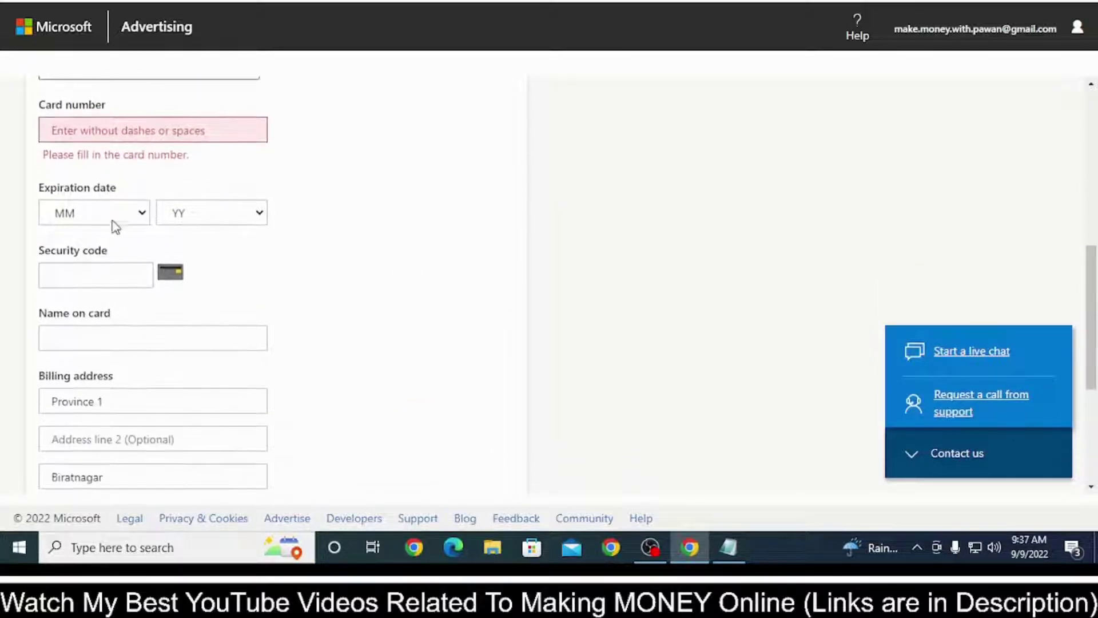
pyautogui.scroll(-2, 117, 321)
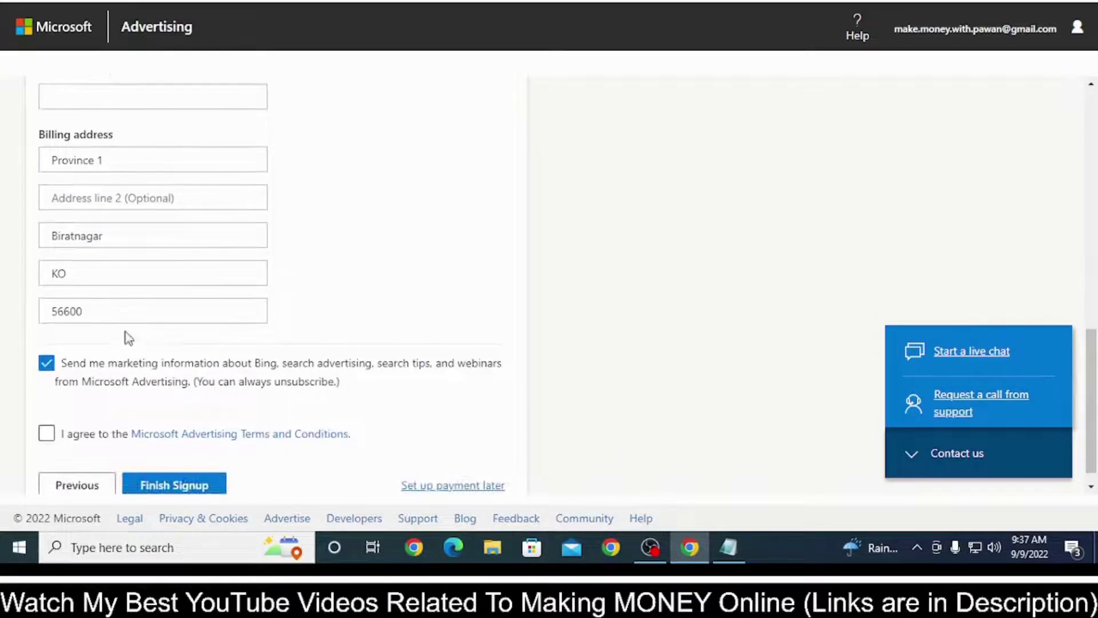
pyautogui.scroll(-1, 219, 446)
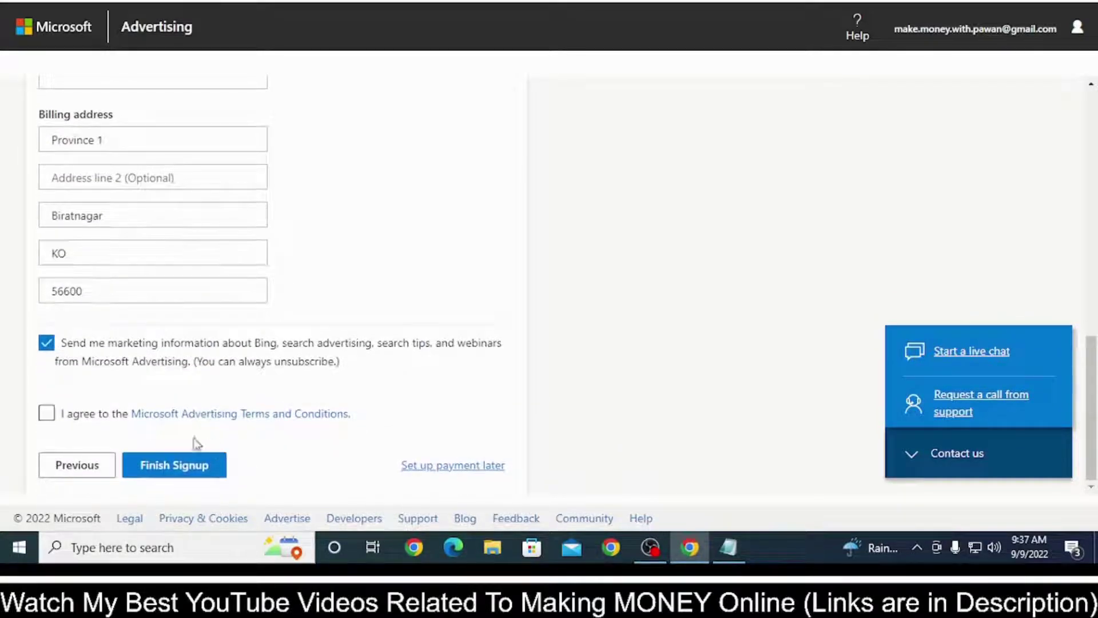
pyautogui.click(45, 414)
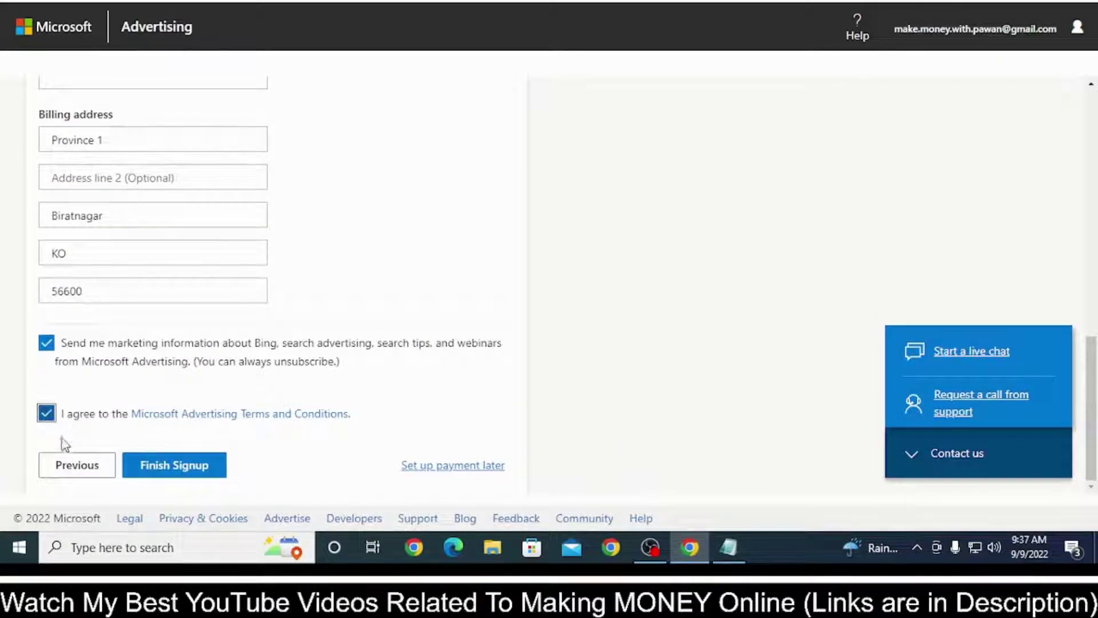
pyautogui.click(178, 476)
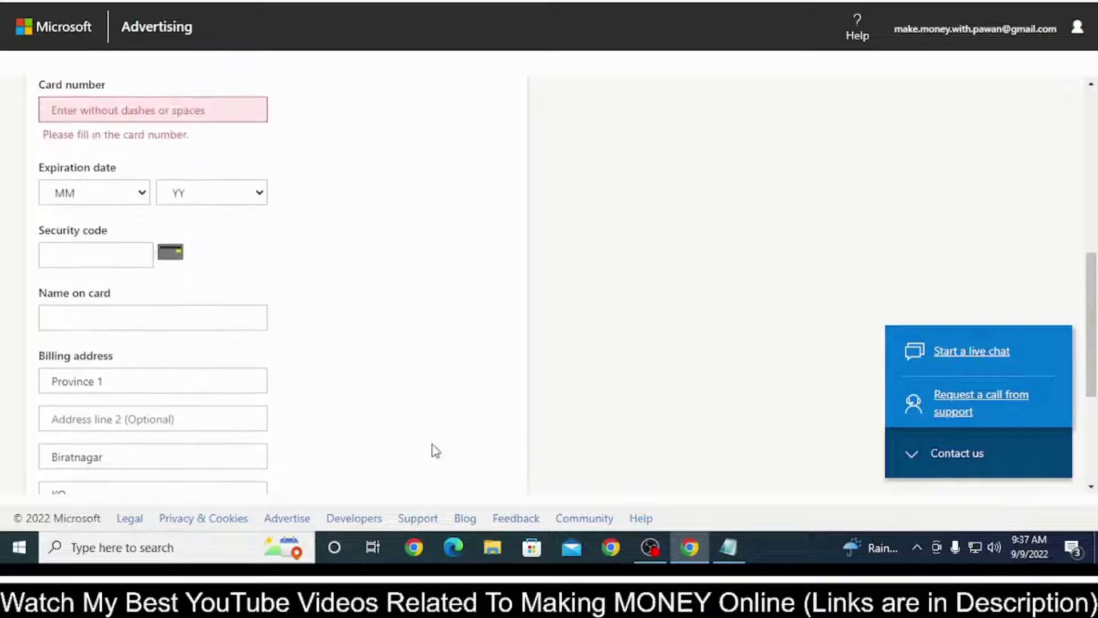
pyautogui.scroll(3, 485, 404)
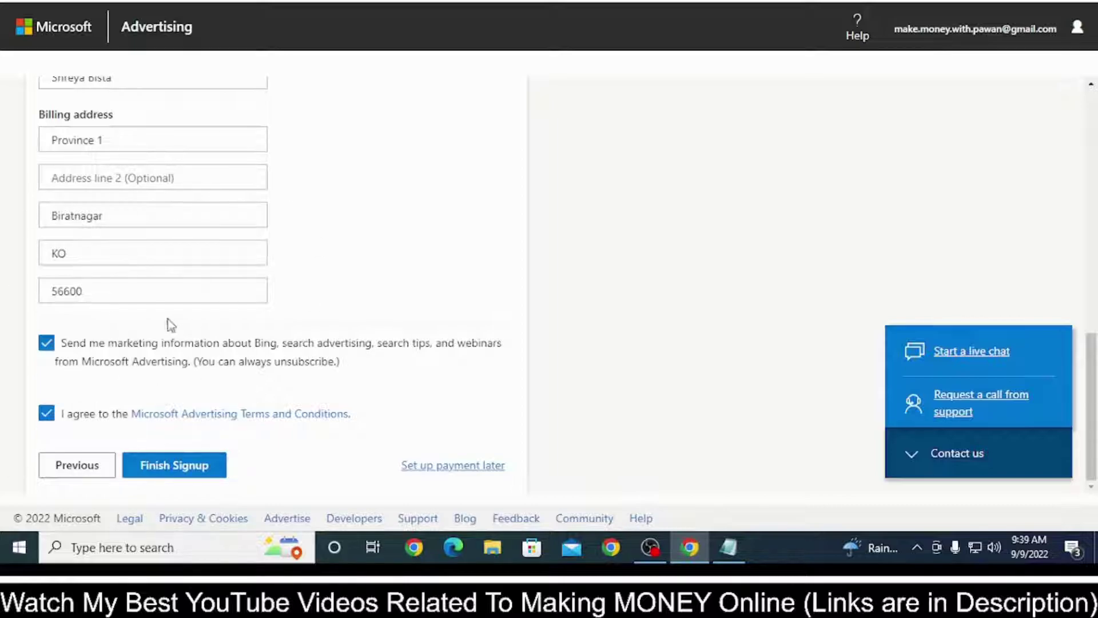
pyautogui.click(186, 475)
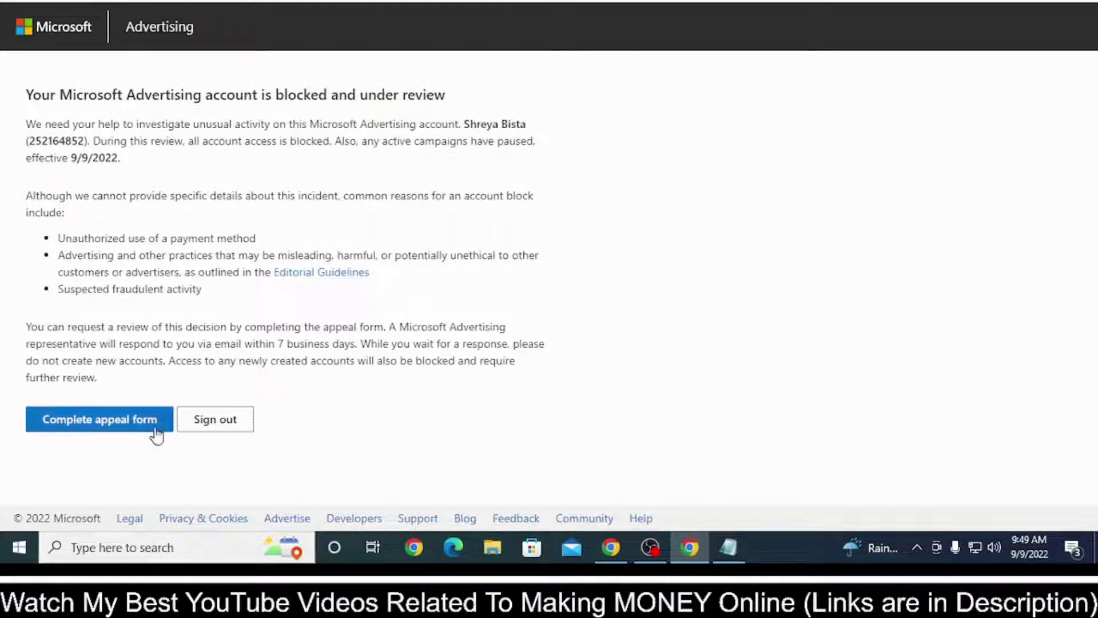
pyautogui.click(105, 427)
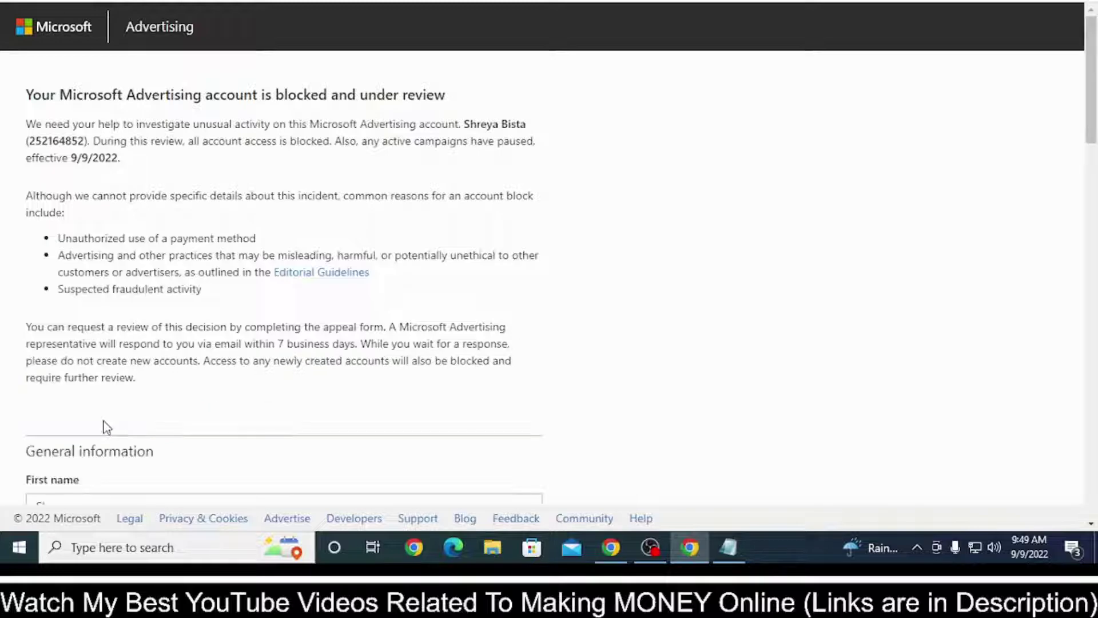
pyautogui.scroll(-5, 587, 318)
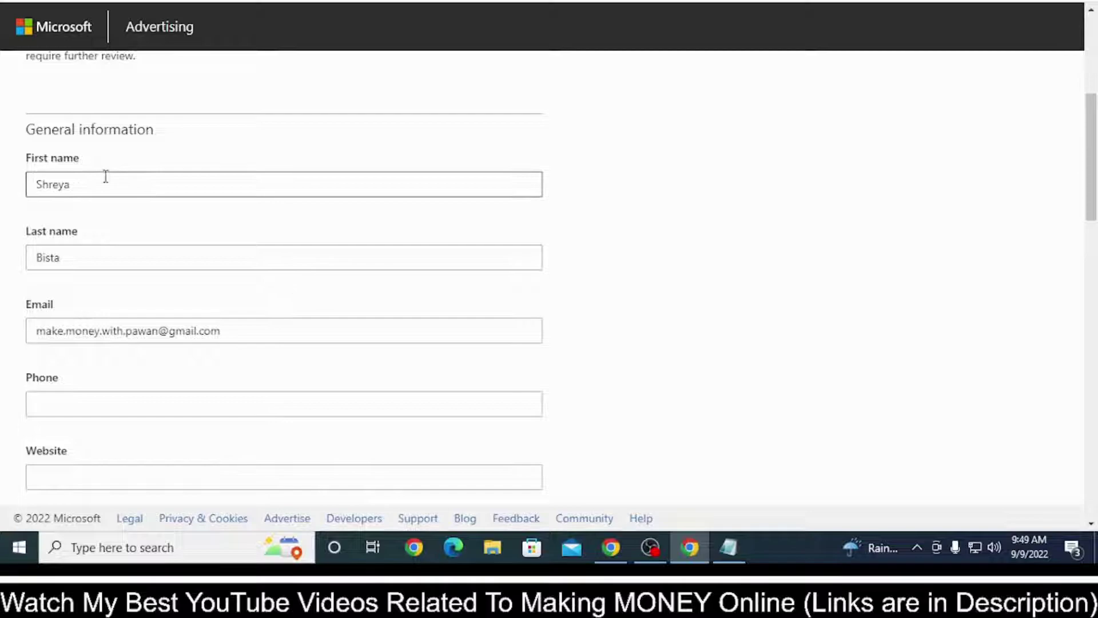
pyautogui.scroll(-1, 143, 184)
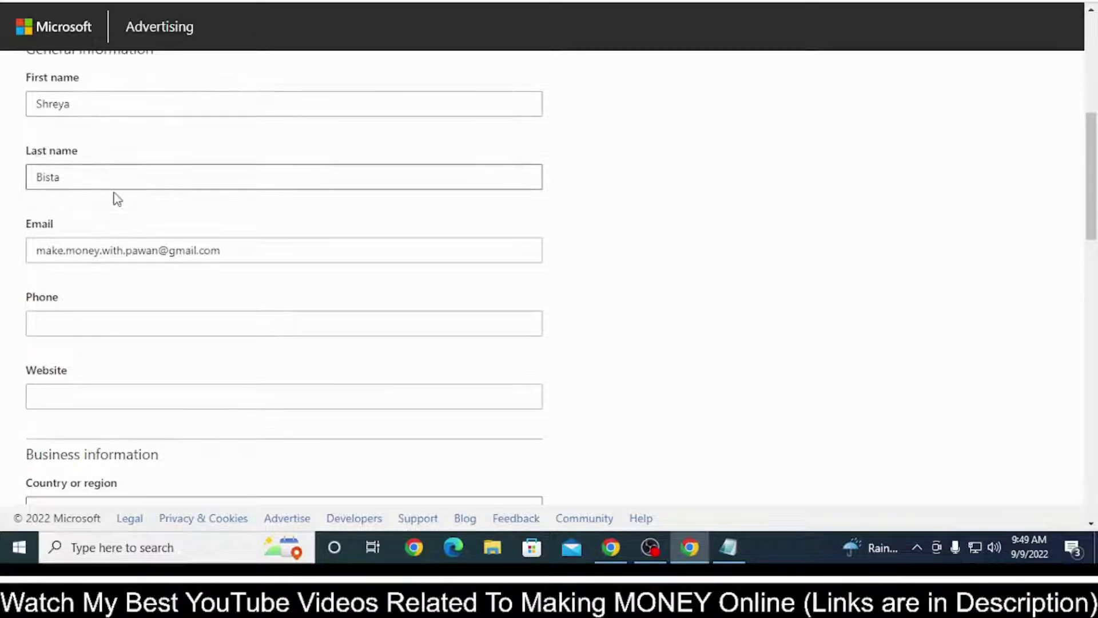
pyautogui.scroll(-1, 166, 240)
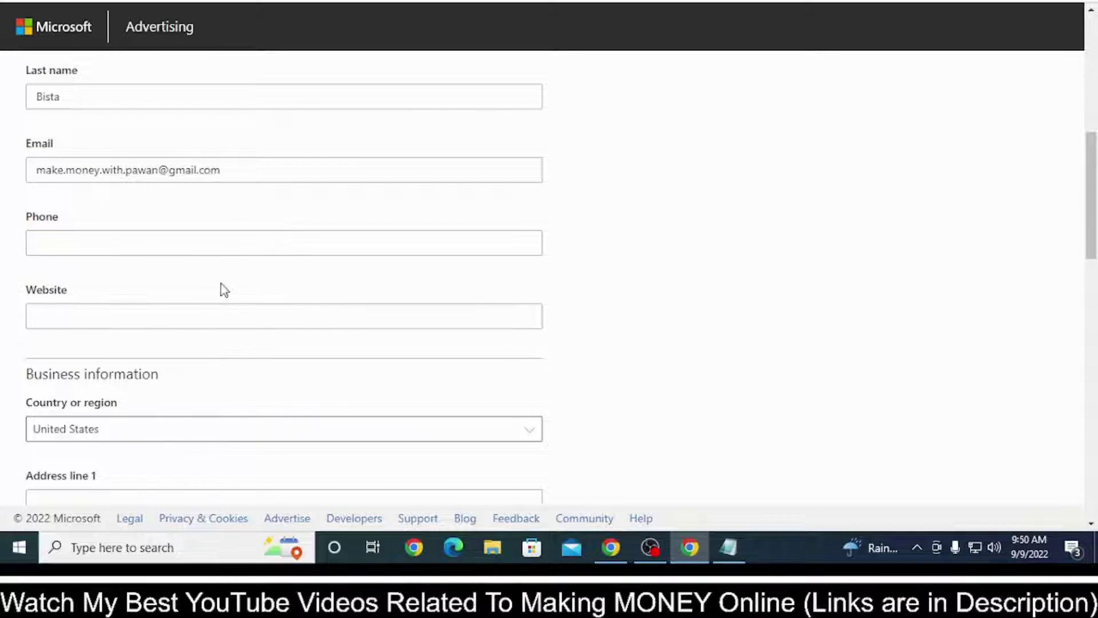
pyautogui.scroll(-3, 221, 289)
pyautogui.scroll(-2, 128, 272)
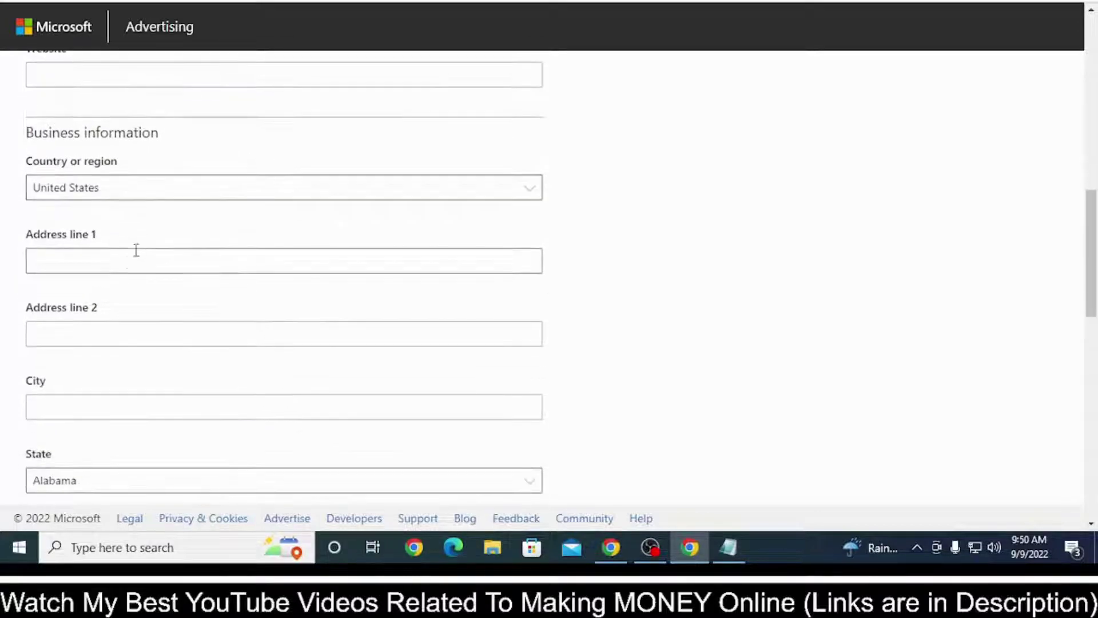
pyautogui.click(110, 192)
pyautogui.click(662, 252)
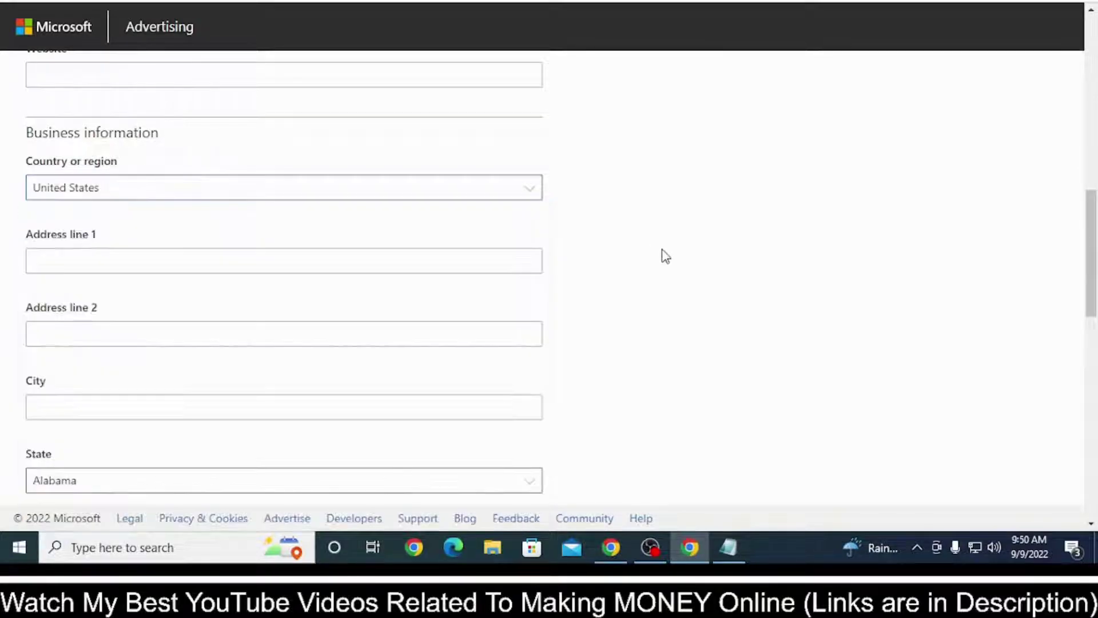
pyautogui.scroll(-2, 408, 308)
pyautogui.scroll(-2, 186, 122)
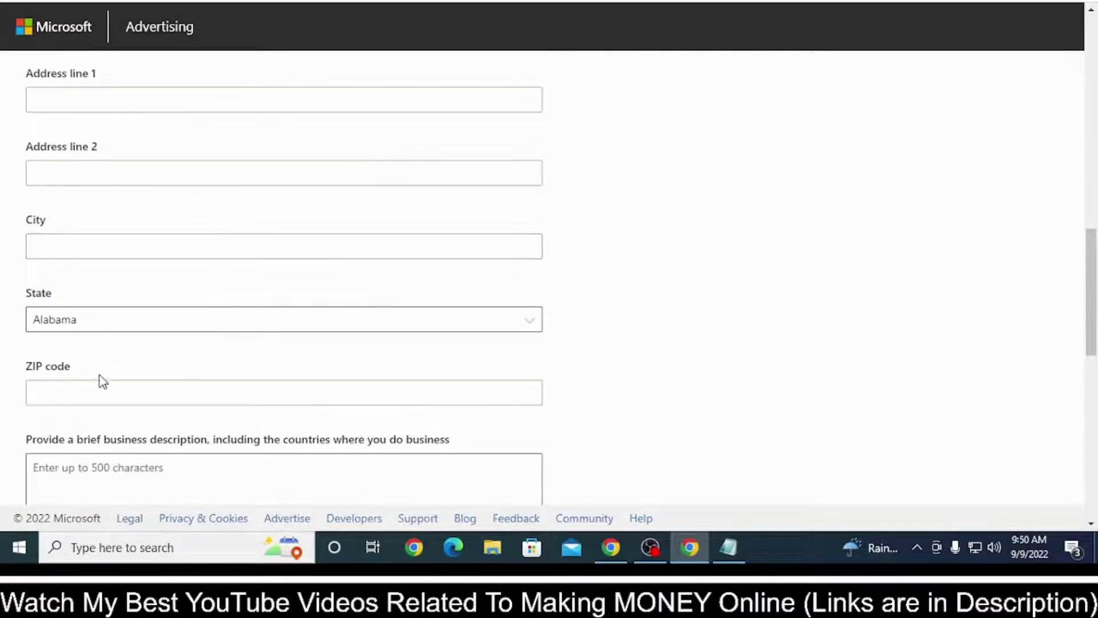
pyautogui.scroll(-3, 103, 382)
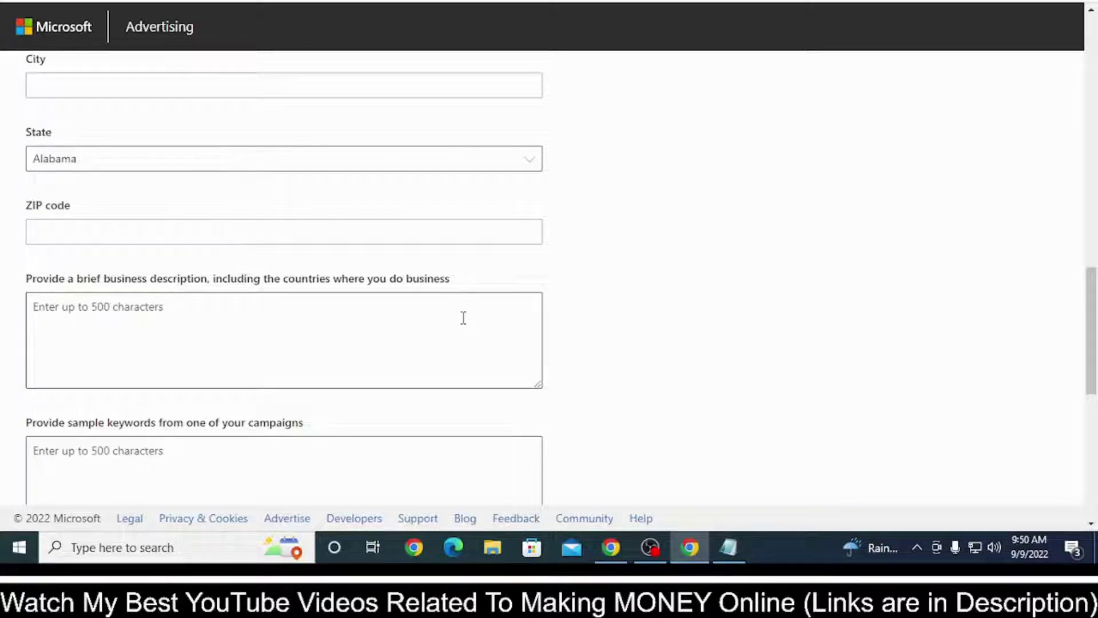
pyautogui.scroll(10, 174, 314)
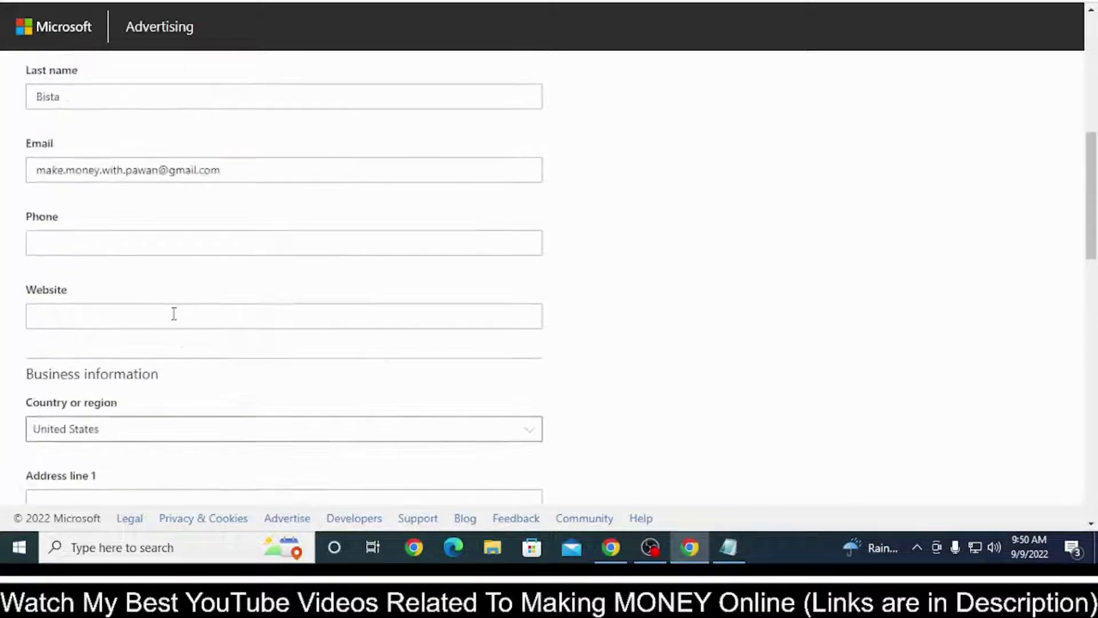
pyautogui.scroll(-2, 140, 308)
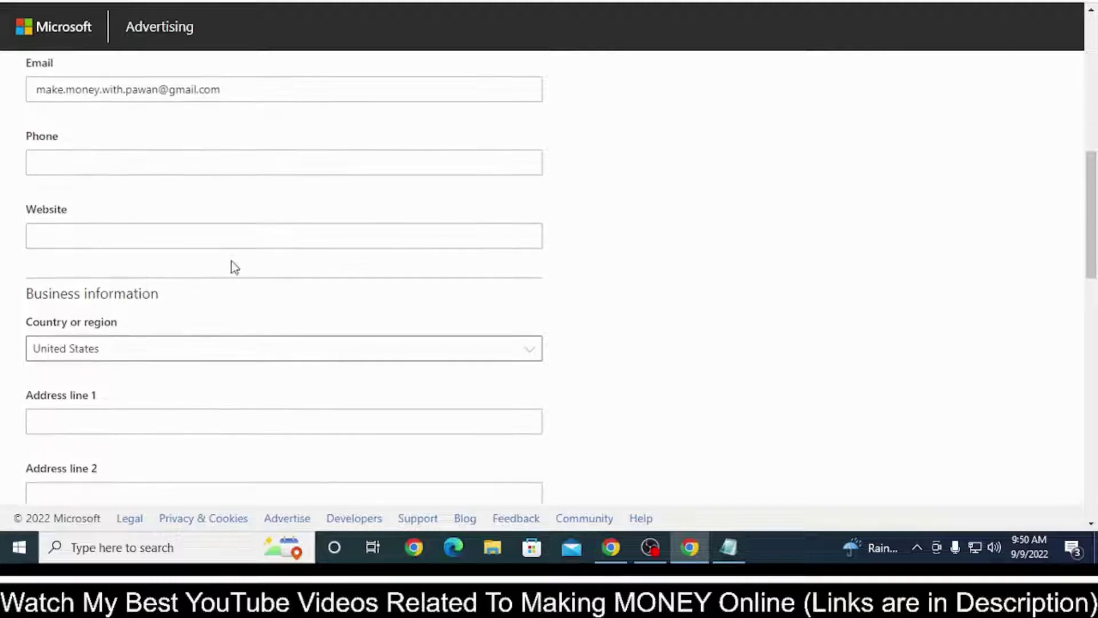
pyautogui.click(235, 235)
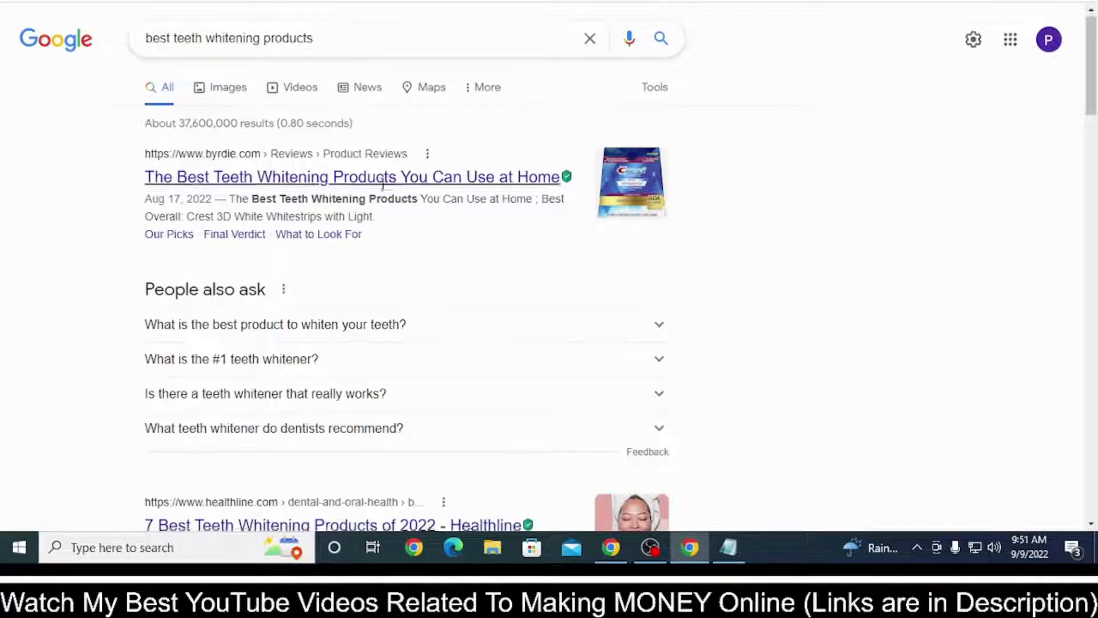
# Step: Copy the web address of the Verywell Health best teeth whitening products article
pyautogui.scroll(-7, 341, 179)
pyautogui.scroll(3, 341, 360)
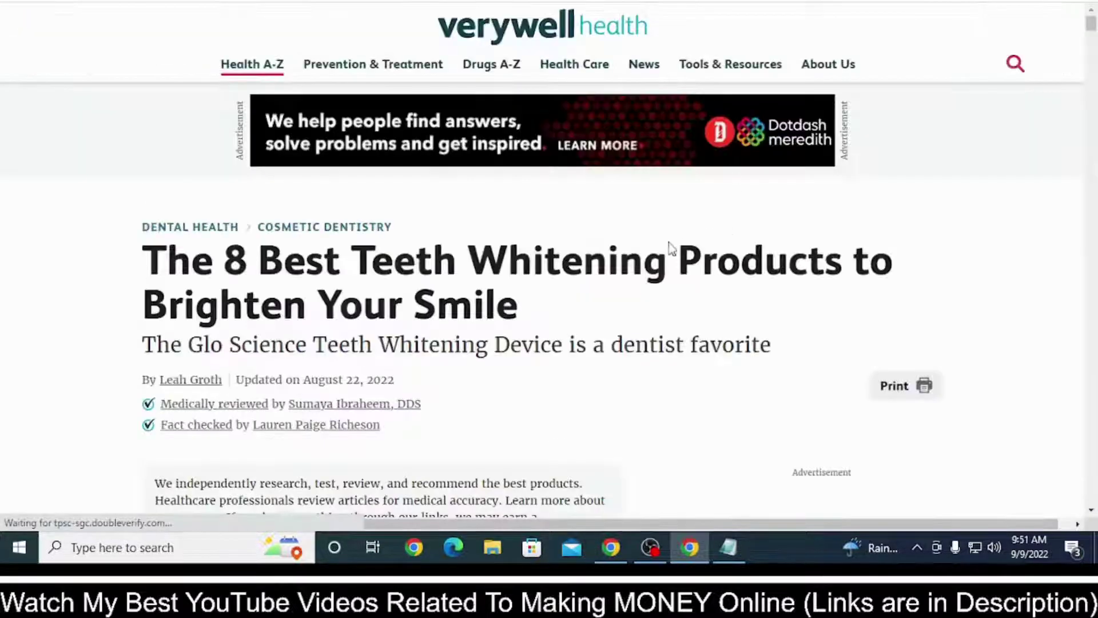
pyautogui.rightClick(354, 3)
pyautogui.click(407, 86)
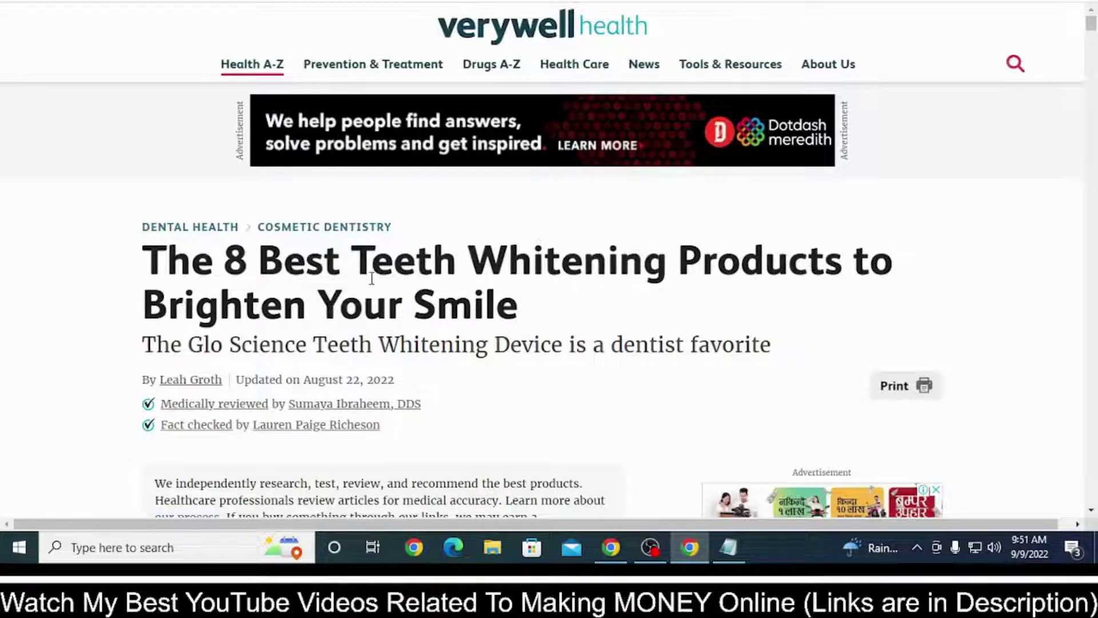
pyautogui.scroll(-10, 862, 372)
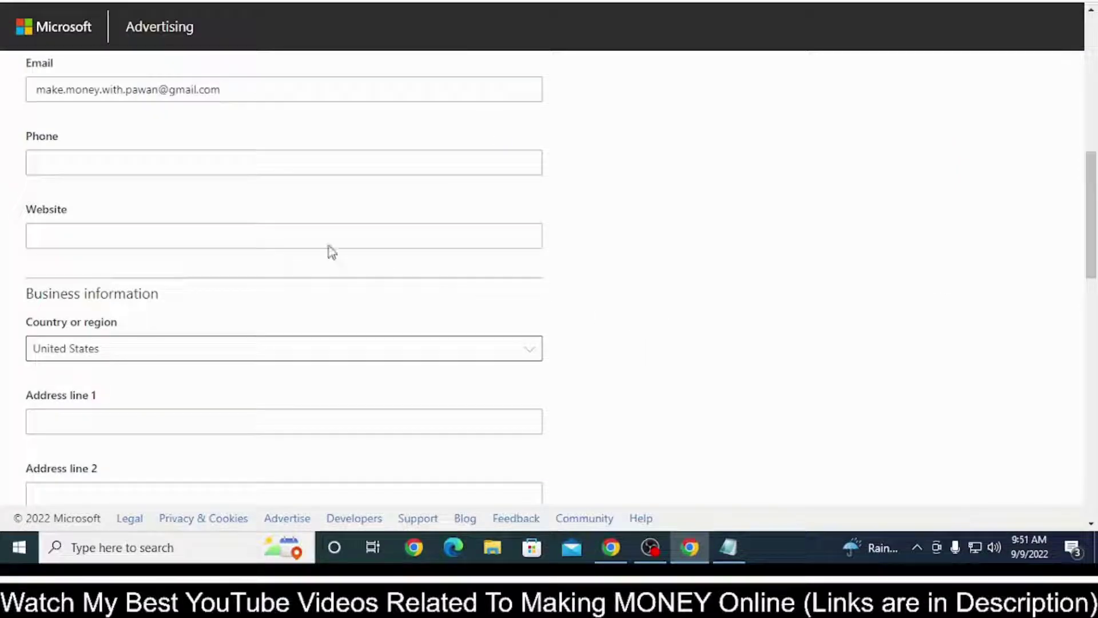
# Step: Paste the Verywell Health article address into the appeal form's Website field
pyautogui.click(148, 245)
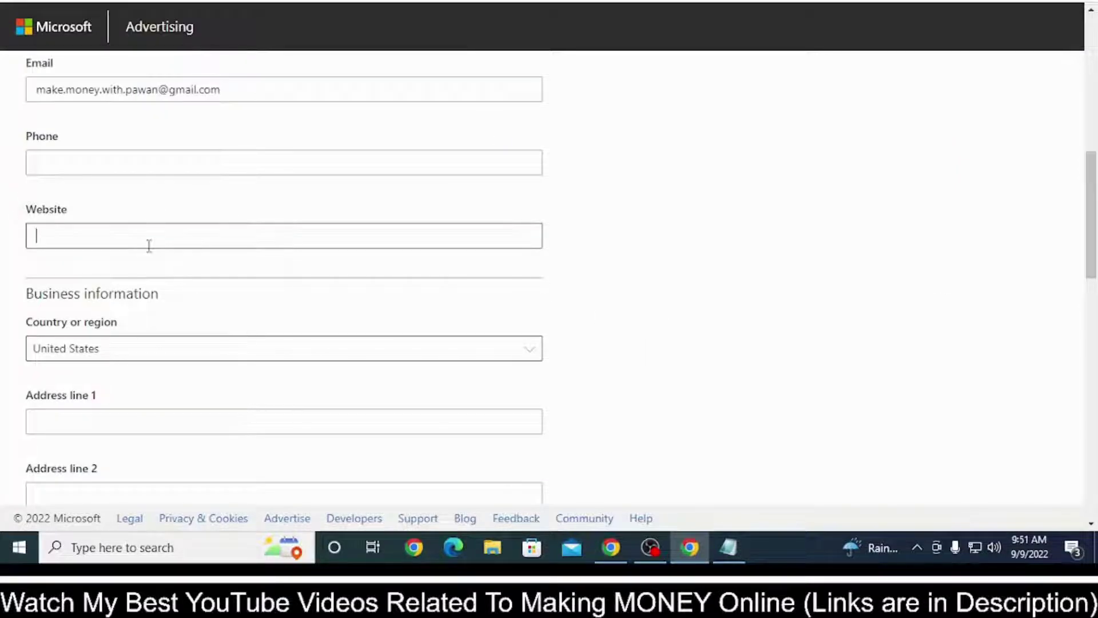
pyautogui.hotkey('ctrl', 'v')
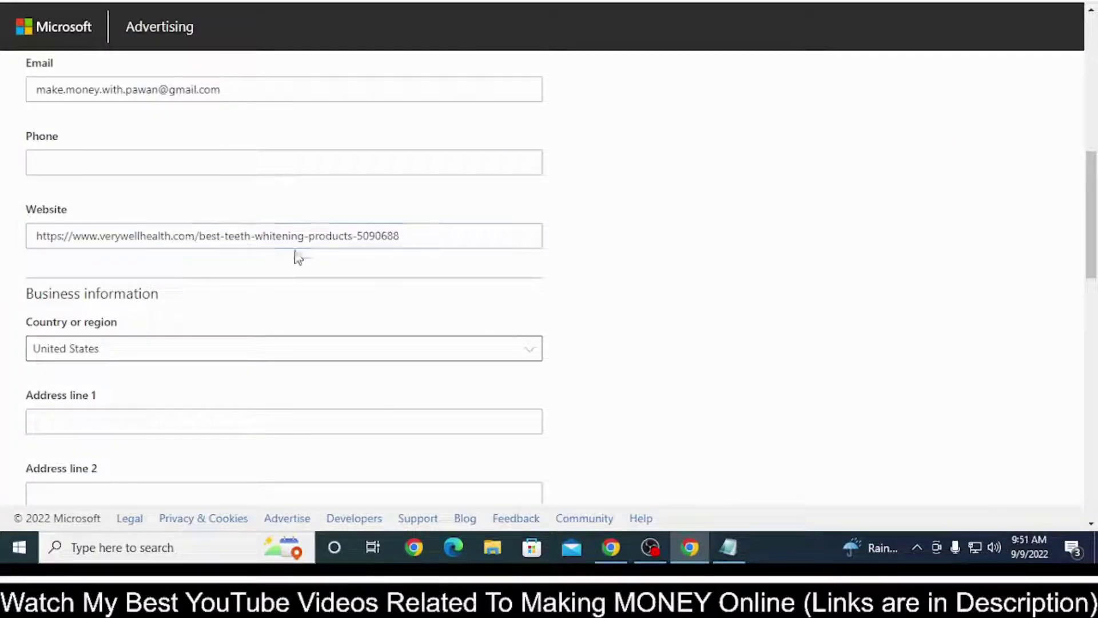
pyautogui.scroll(-8, 164, 372)
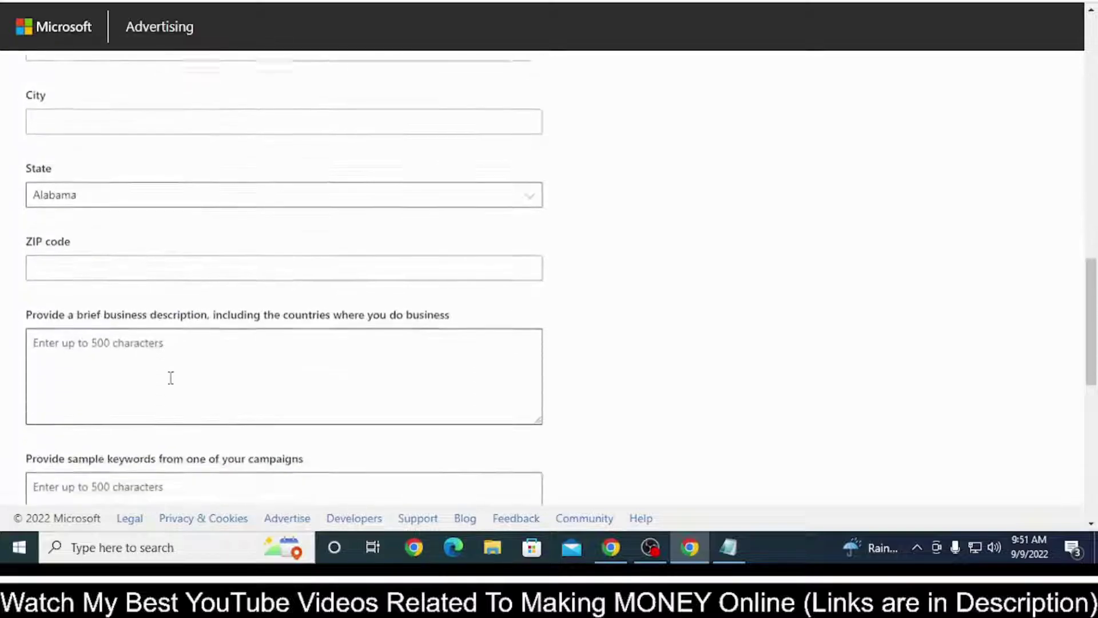
pyautogui.scroll(-3, 179, 393)
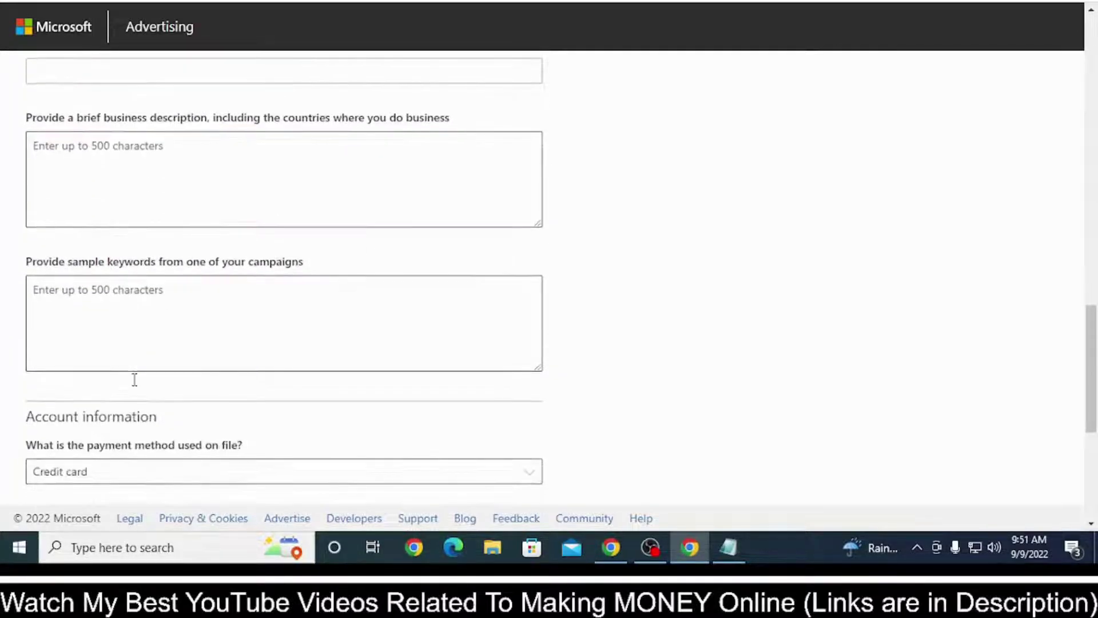
pyautogui.scroll(3, 252, 352)
pyautogui.scroll(8, 282, 368)
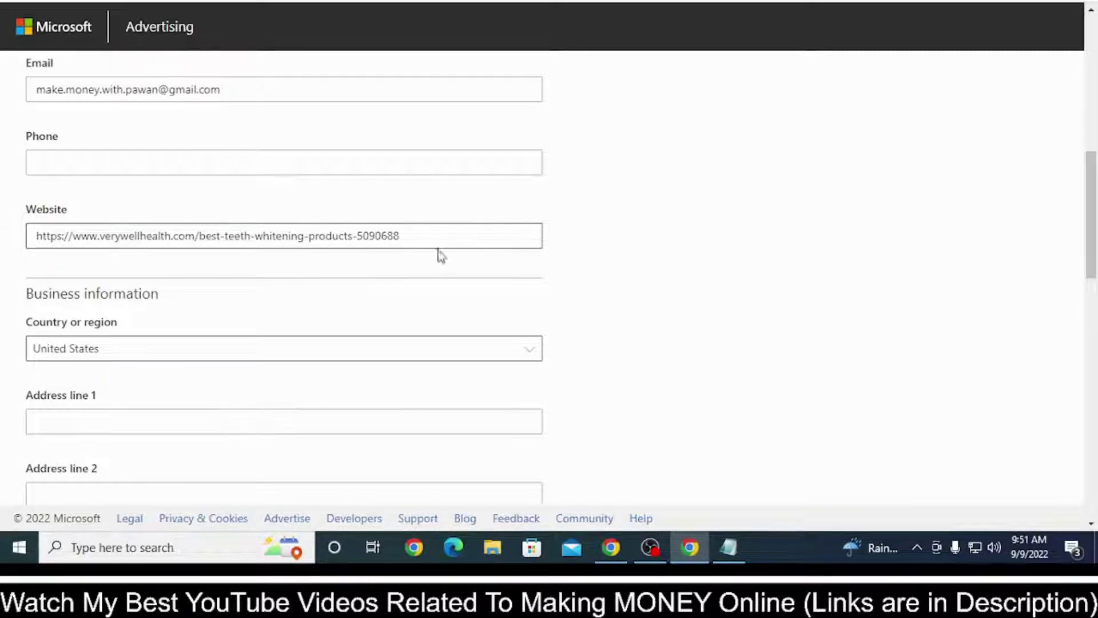
# Step: Scroll through the rest of the appeal form to review its fields
pyautogui.scroll(-10, 463, 333)
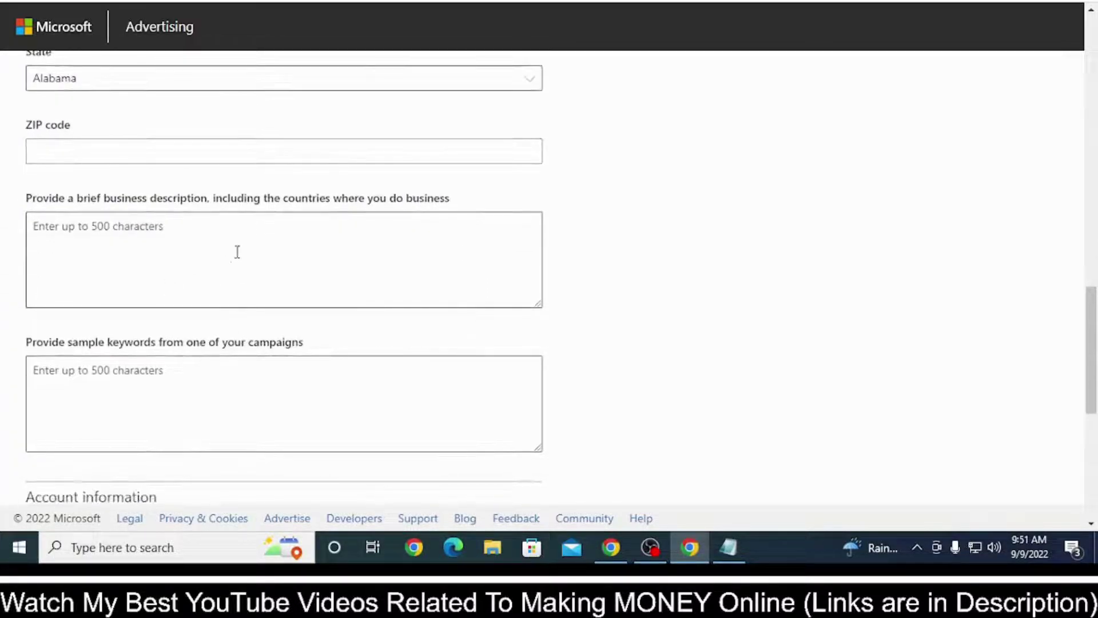
pyautogui.scroll(-3, 237, 253)
pyautogui.scroll(-2, 344, 251)
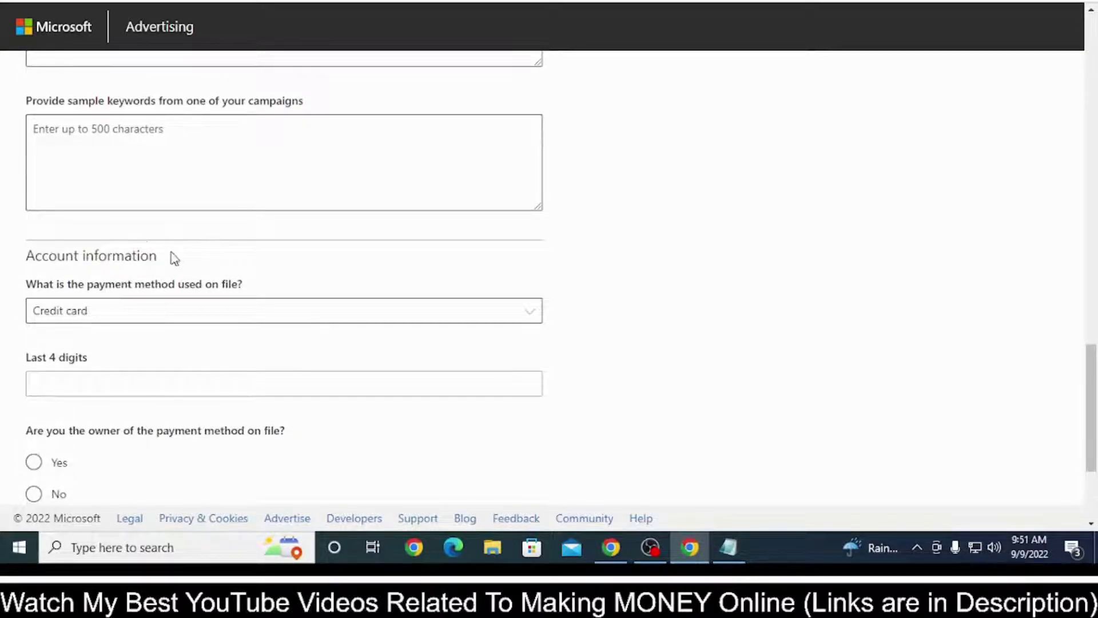
pyautogui.scroll(-2, 183, 256)
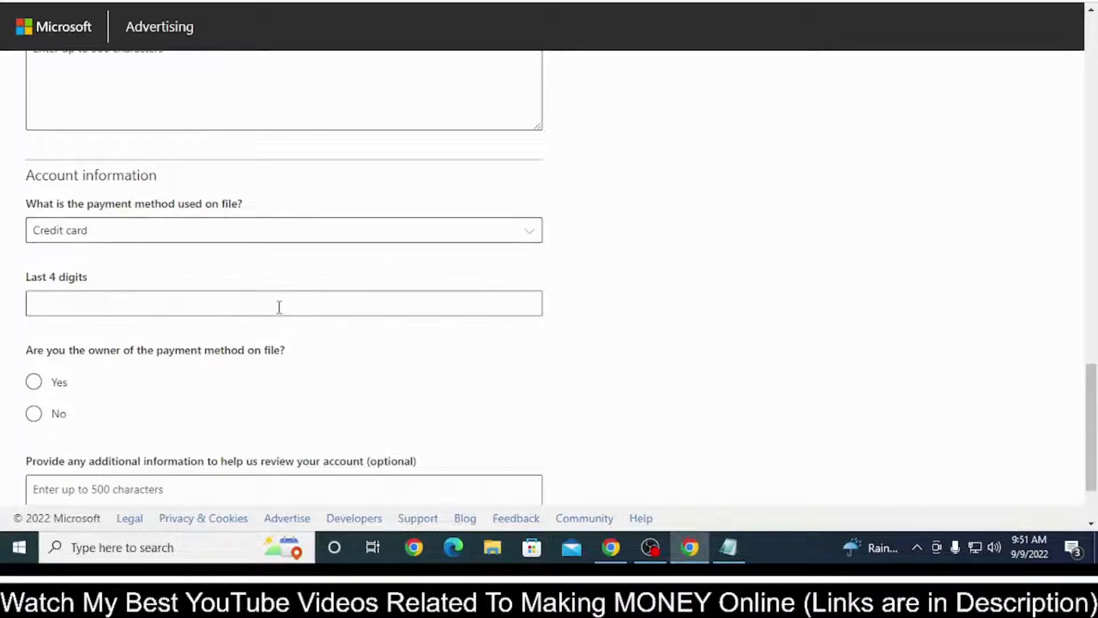
pyautogui.scroll(-2, 279, 309)
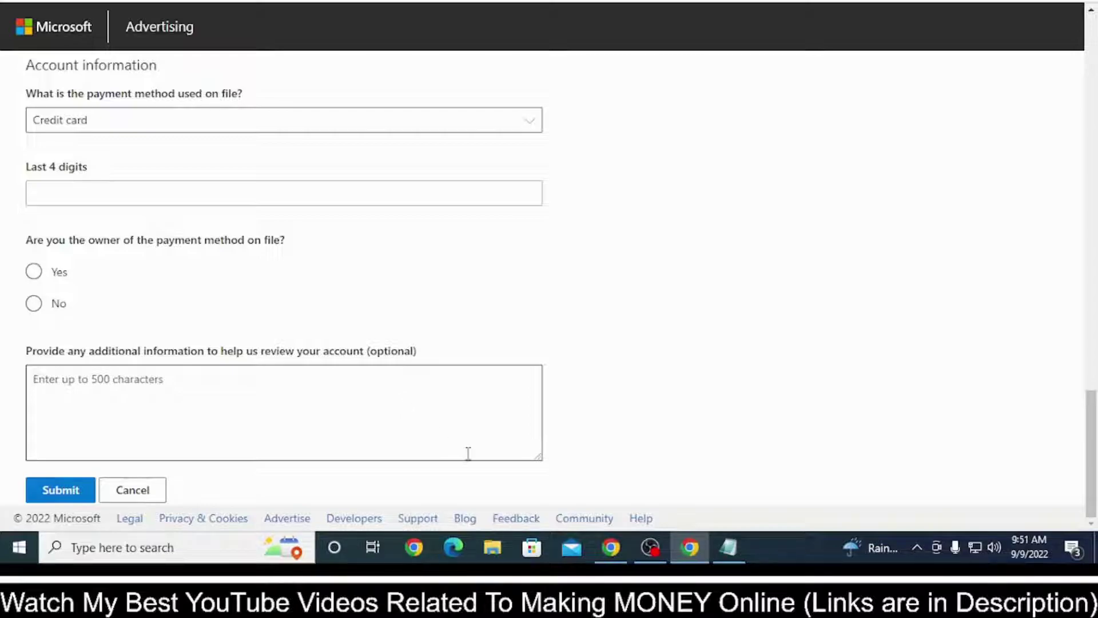
pyautogui.scroll(12, 468, 453)
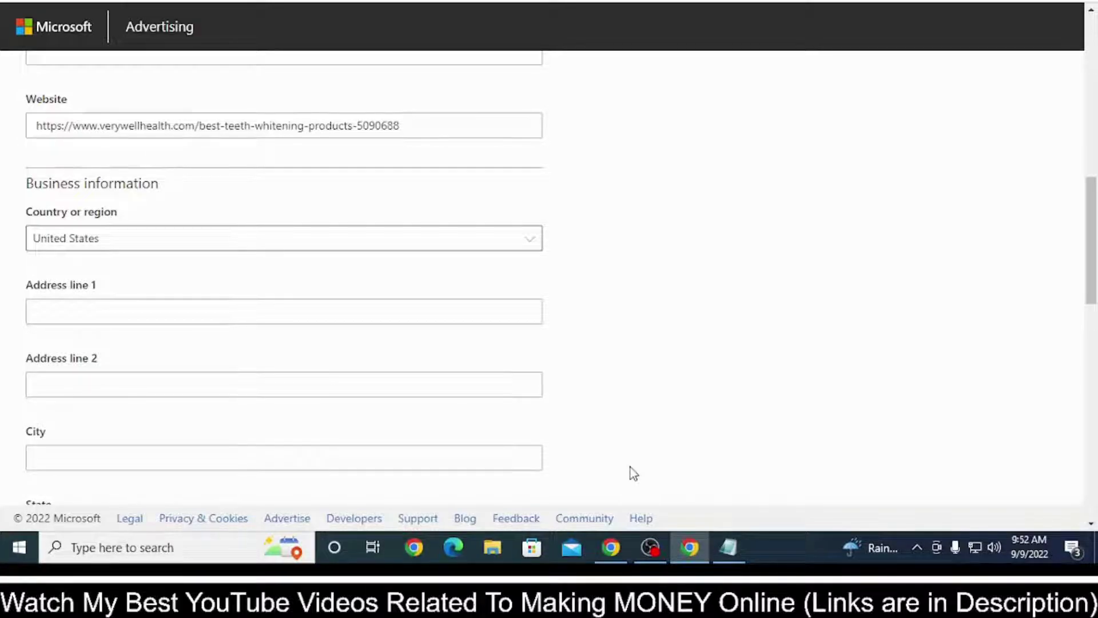
pyautogui.scroll(8, 631, 477)
pyautogui.scroll(3, 650, 489)
pyautogui.scroll(-15, 652, 487)
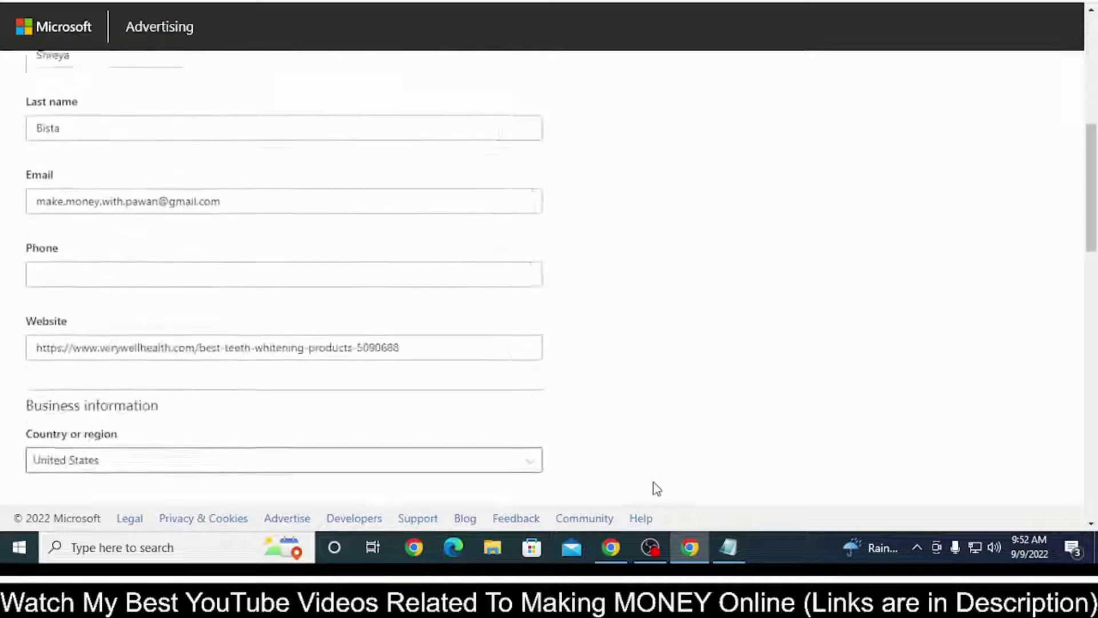
# Step: Delete the stray heart after the extra info and submit the completed appeal
pyautogui.scroll(-1, 659, 486)
pyautogui.scroll(12, 686, 483)
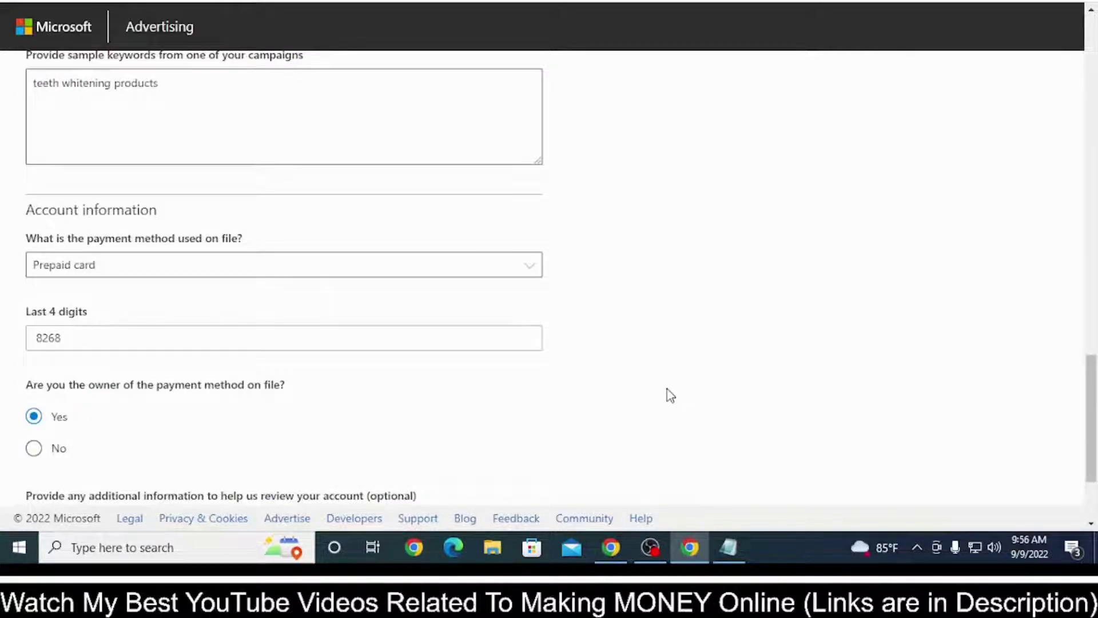
pyautogui.scroll(12, 454, 297)
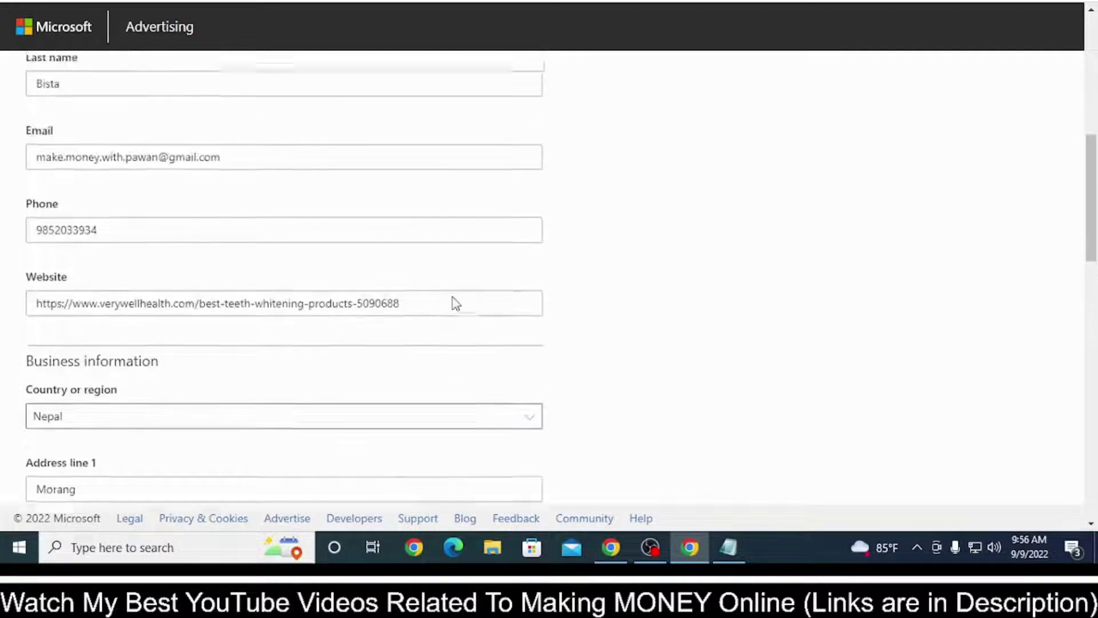
pyautogui.scroll(5, 455, 303)
pyautogui.scroll(-7, 455, 303)
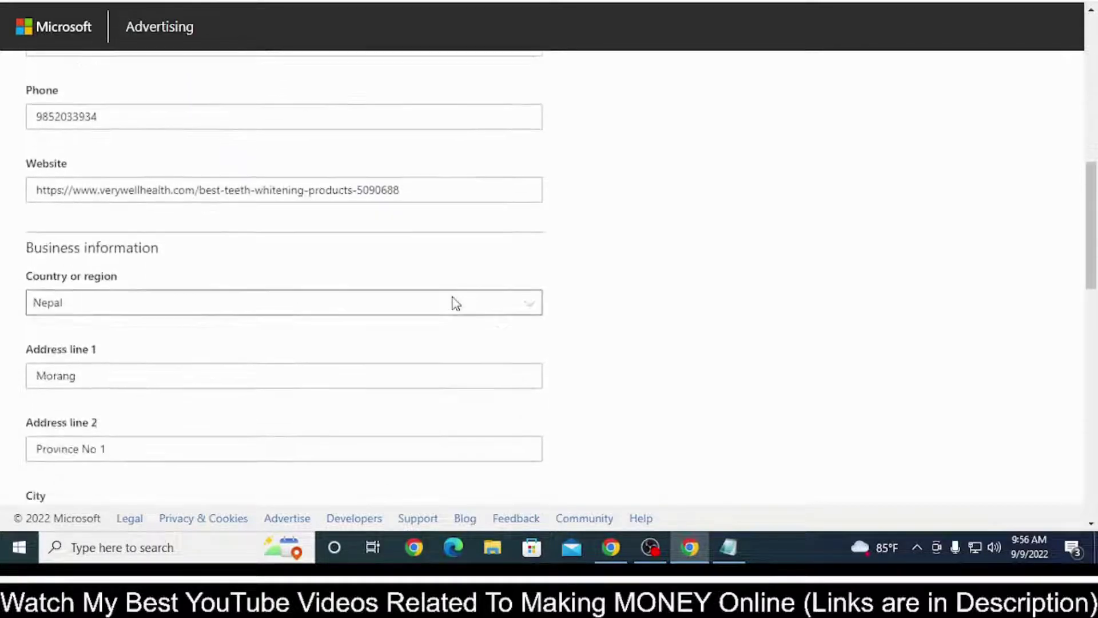
pyautogui.scroll(-7, 452, 302)
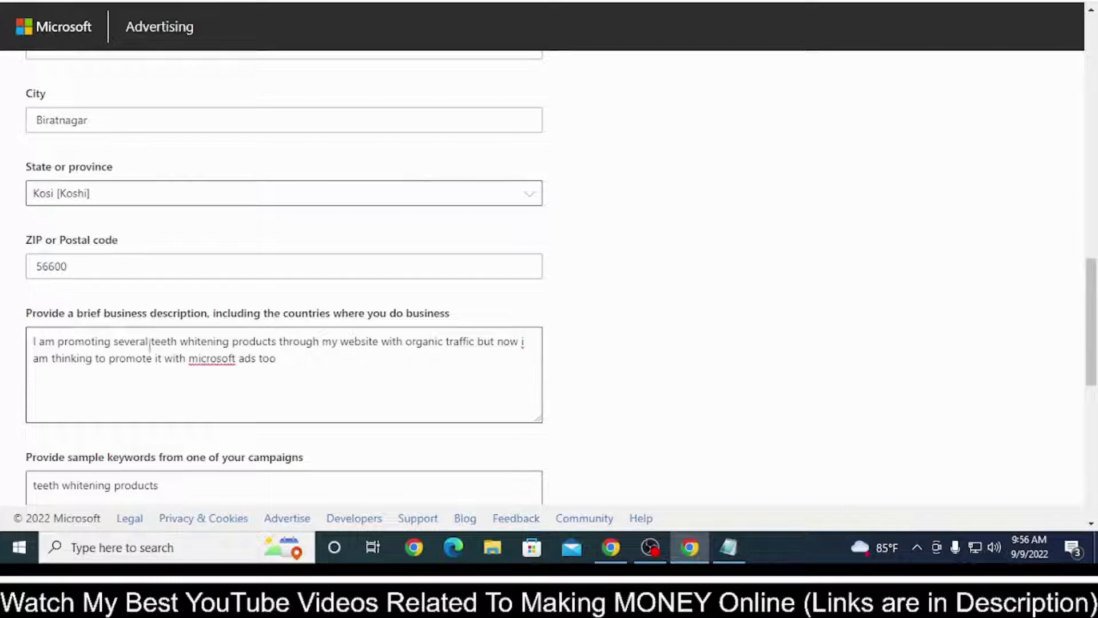
pyautogui.scroll(-2, 149, 344)
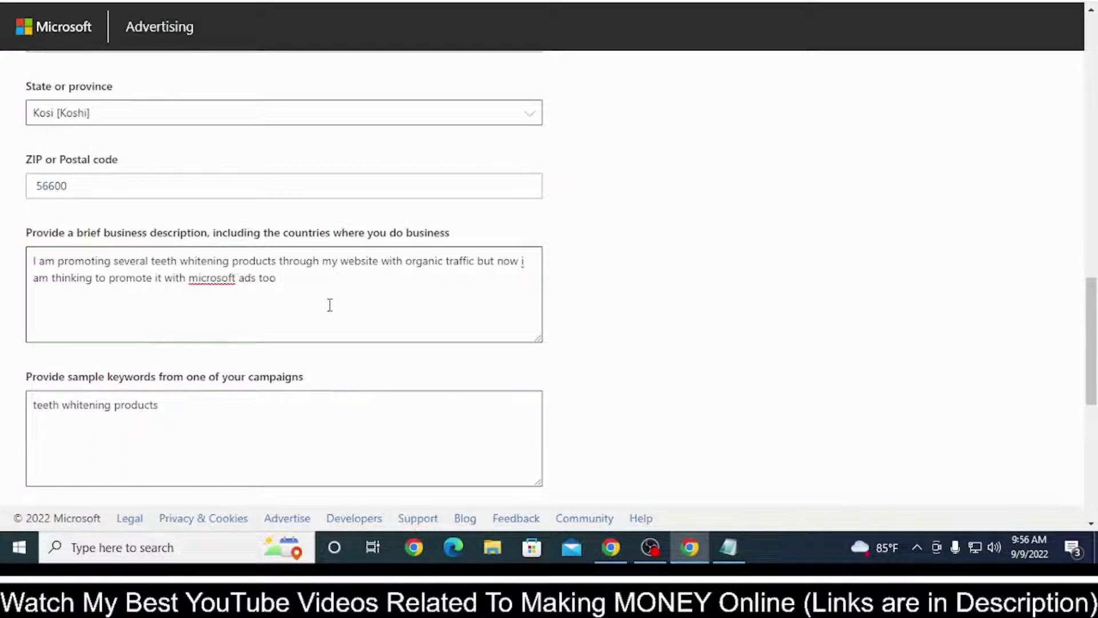
pyautogui.scroll(-5, 286, 306)
pyautogui.scroll(-3, 194, 229)
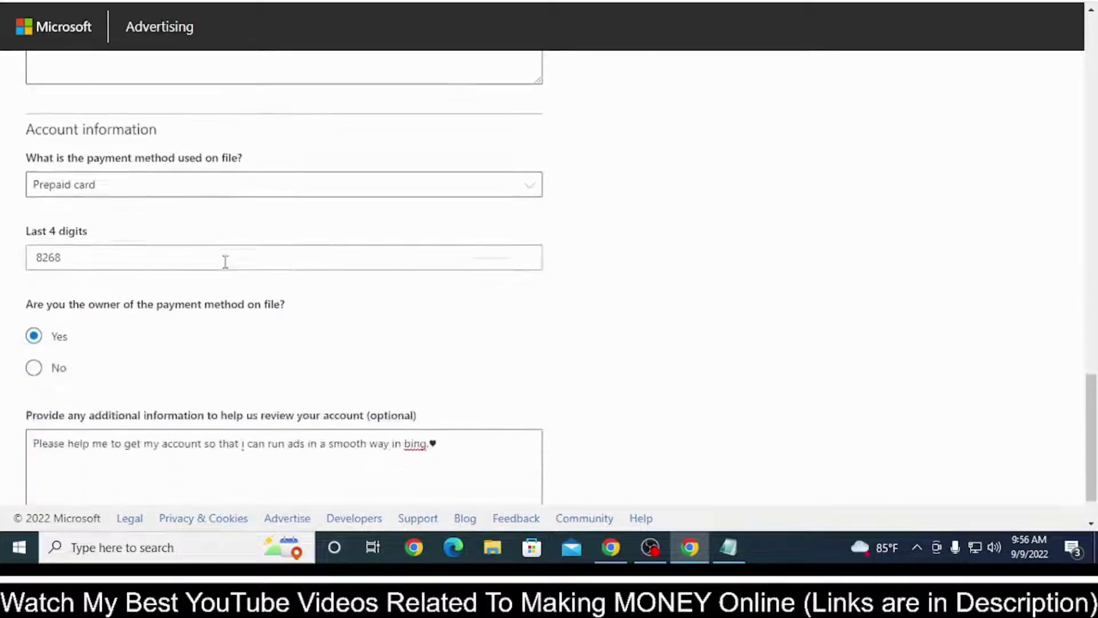
pyautogui.scroll(-1, 225, 261)
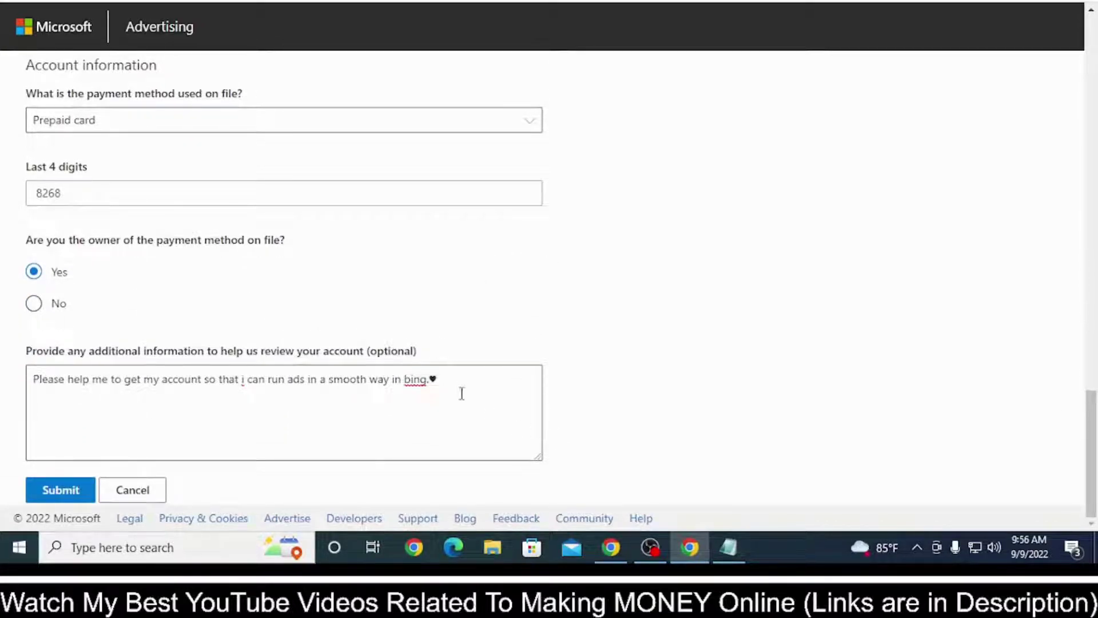
pyautogui.press('BackSpace')
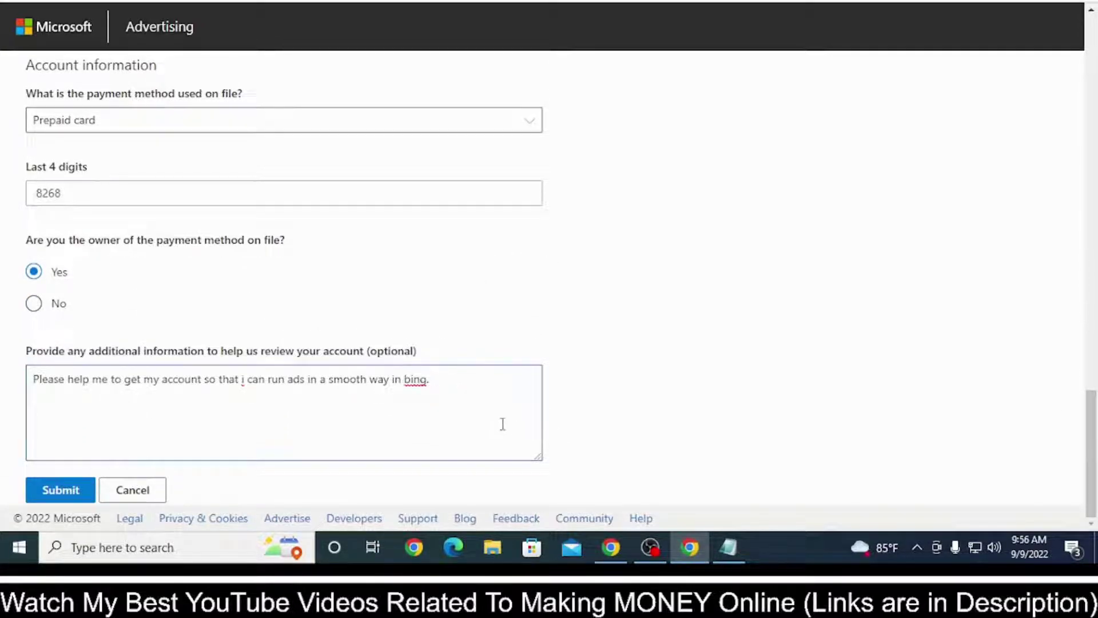
pyautogui.click(53, 495)
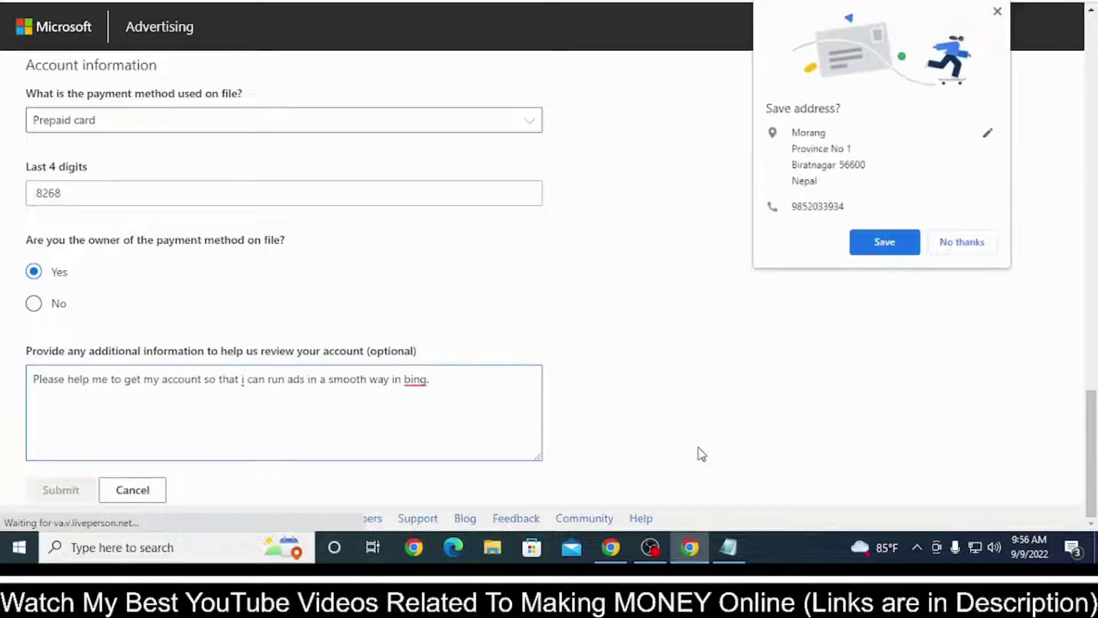